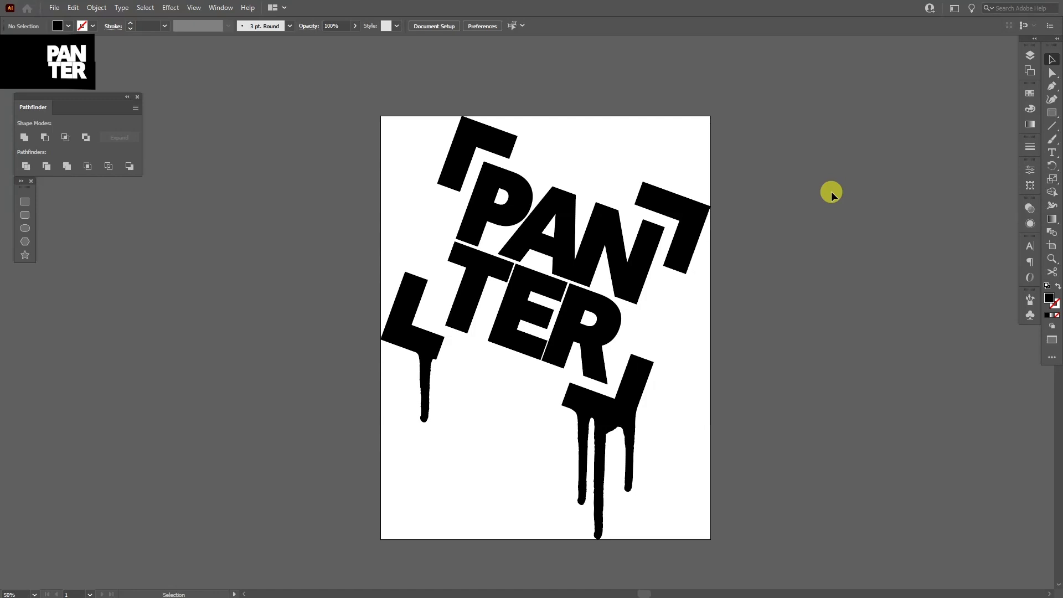
# Save the logo as the Illustrator file PAV Logo.ai and import it into the After Effects project.
pyautogui.click(57, 10)
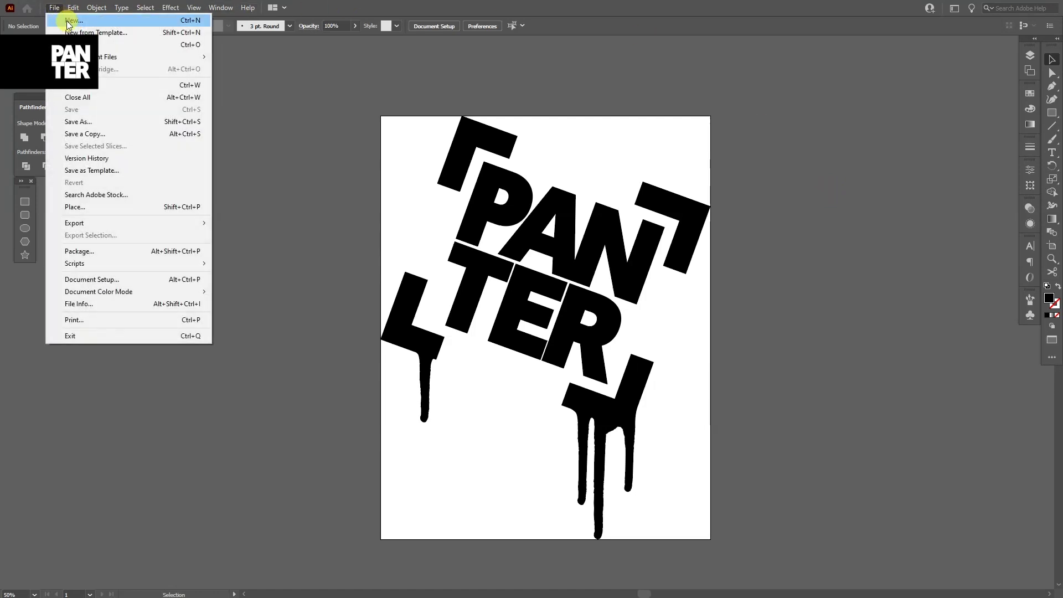
pyautogui.click(94, 125)
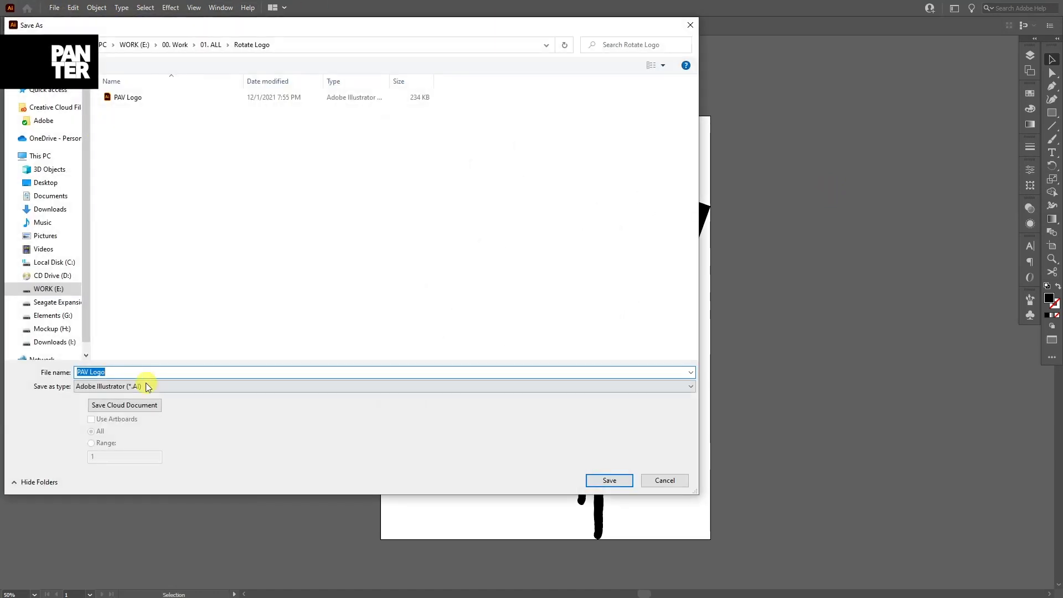
pyautogui.click(141, 386)
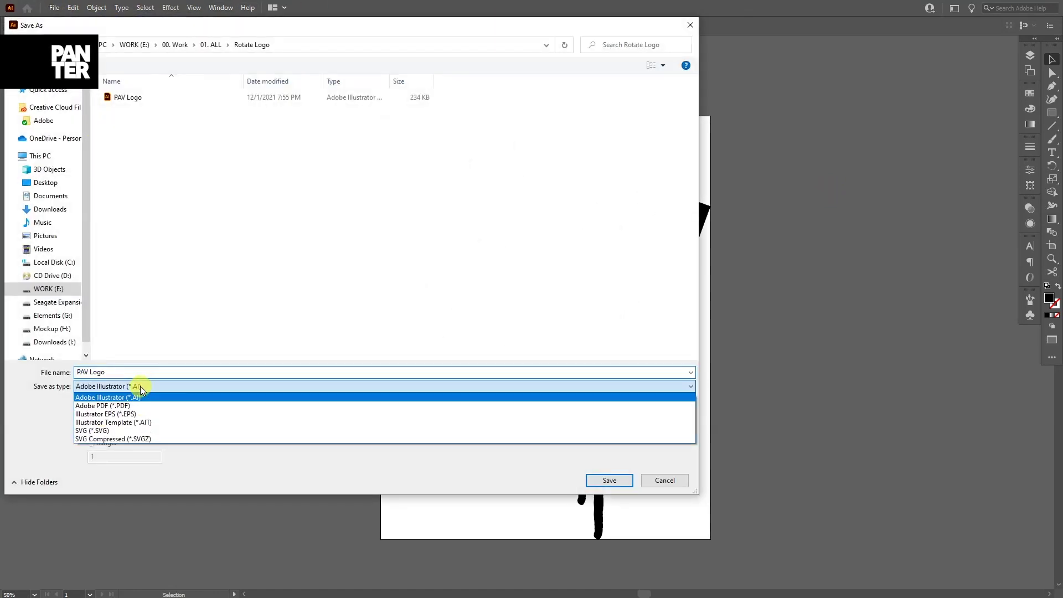
pyautogui.click(95, 398)
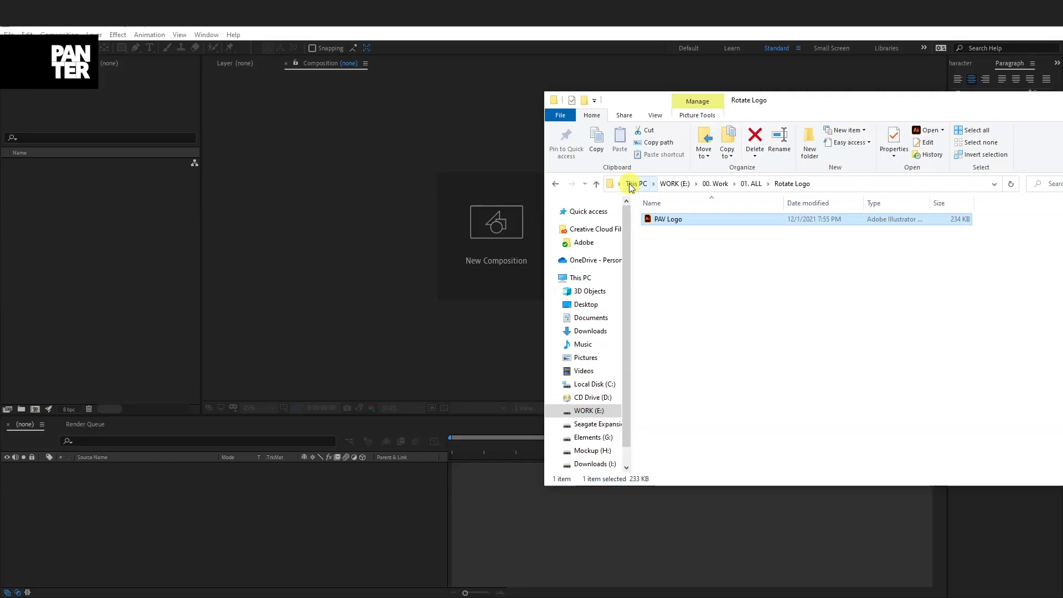
pyautogui.moveTo(634, 104); pyautogui.dragTo(663, 111)
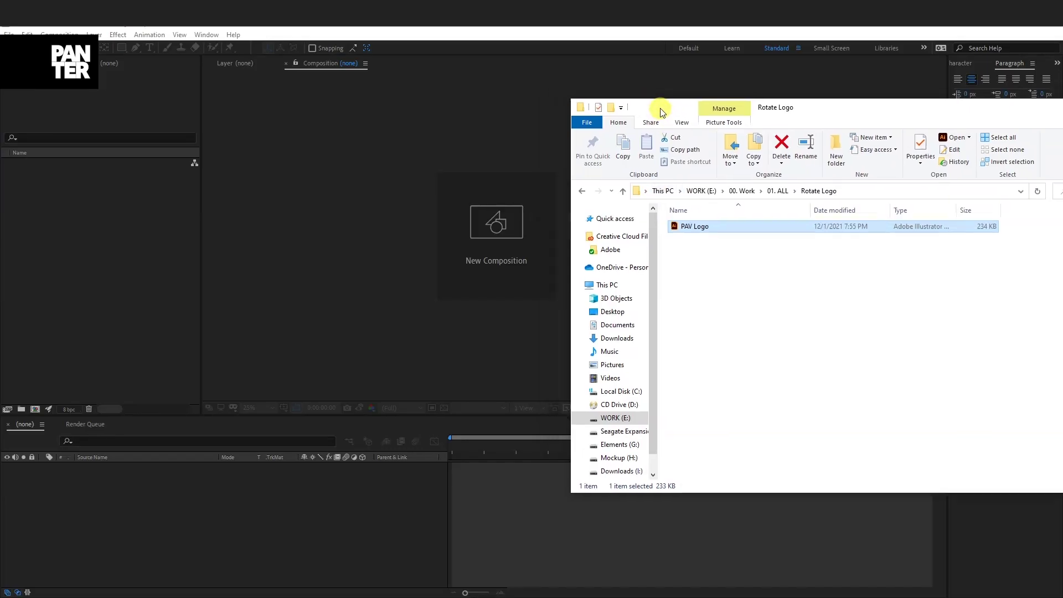
pyautogui.moveTo(692, 229); pyautogui.dragTo(116, 220)
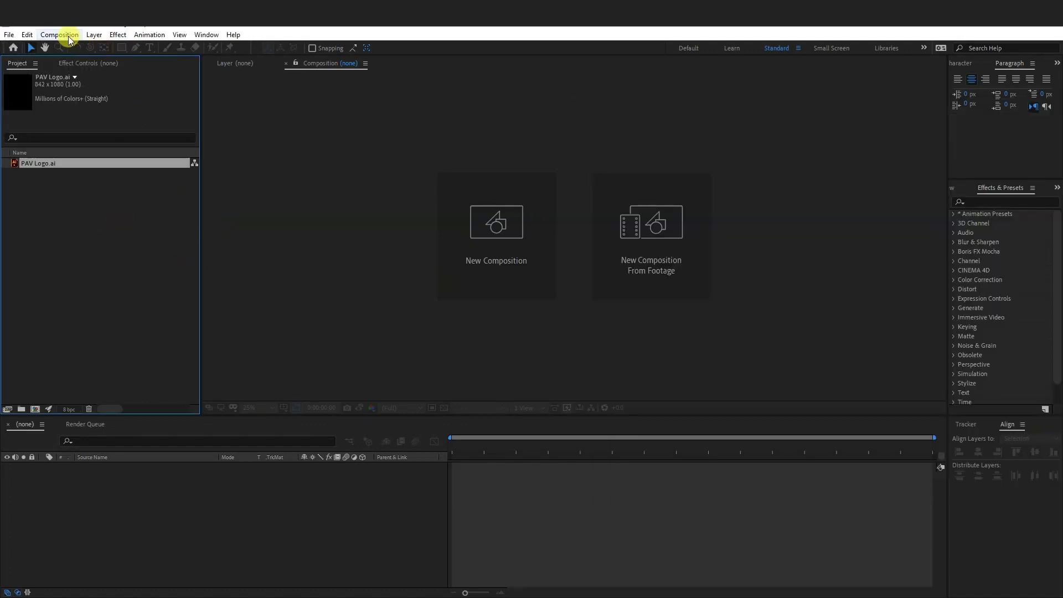
# Create Comp 1 at 1920×1080 (HDTV 1080 29.97), 29.97 fps, 3 seconds long.
pyautogui.click(60, 34)
pyautogui.click(78, 48)
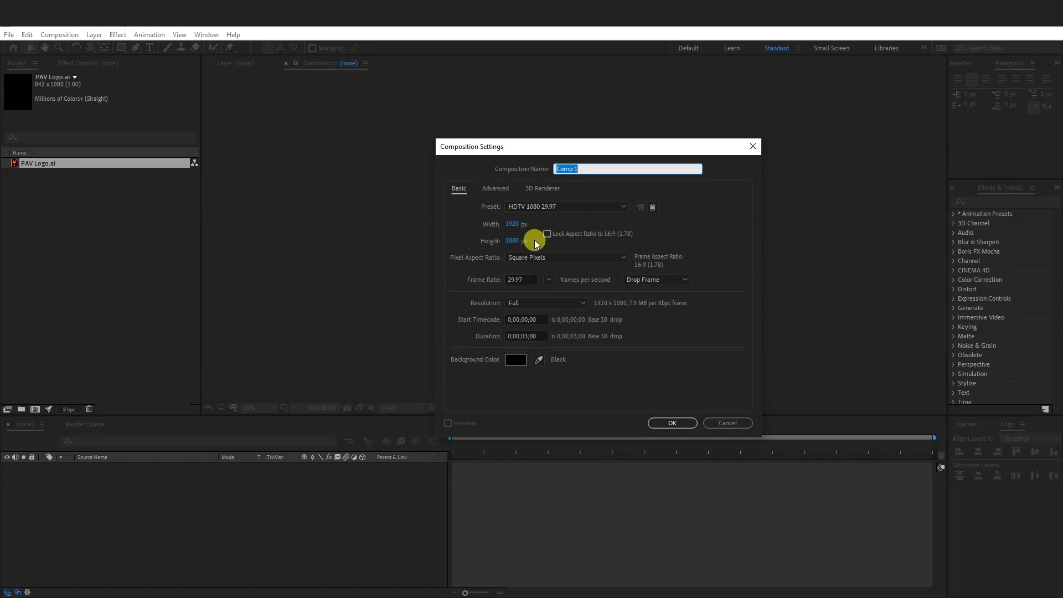
pyautogui.click(524, 335)
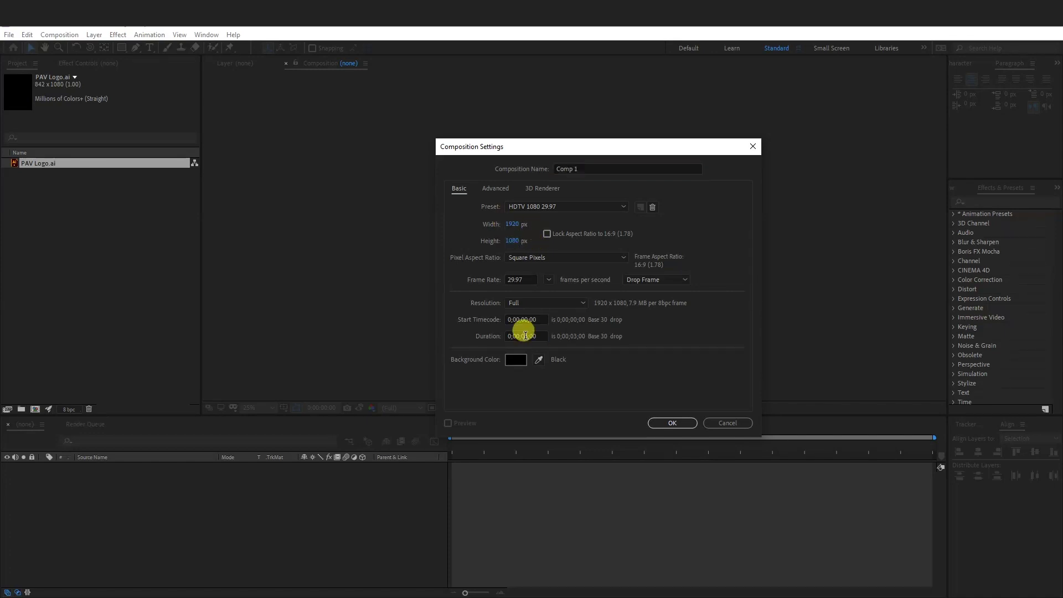
pyautogui.click(681, 422)
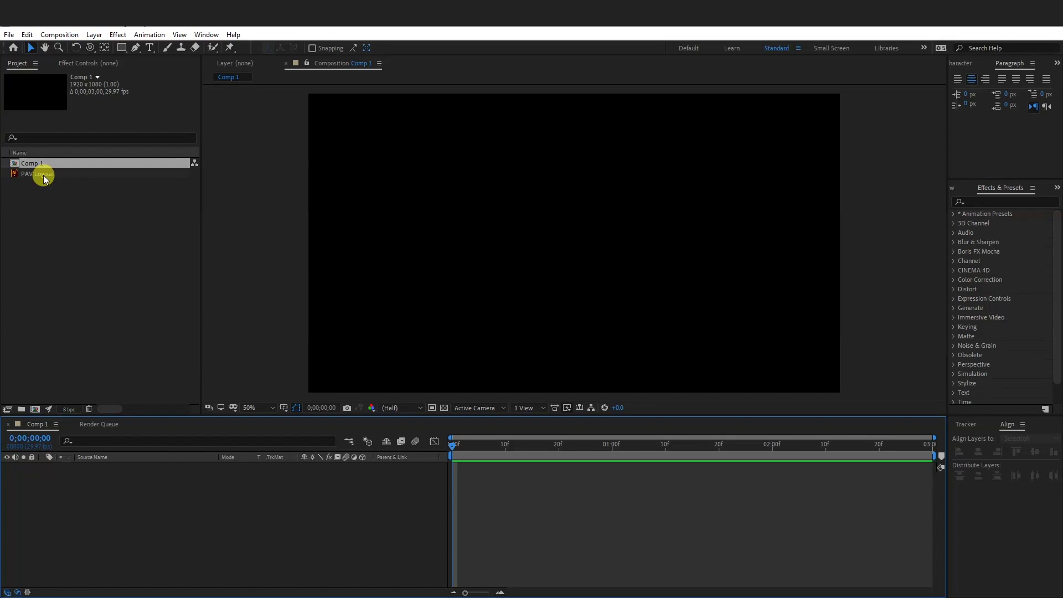
# Place PAV Logo.ai in Comp 1 and create shapes from the vector layer.
pyautogui.moveTo(44, 177); pyautogui.dragTo(158, 480)
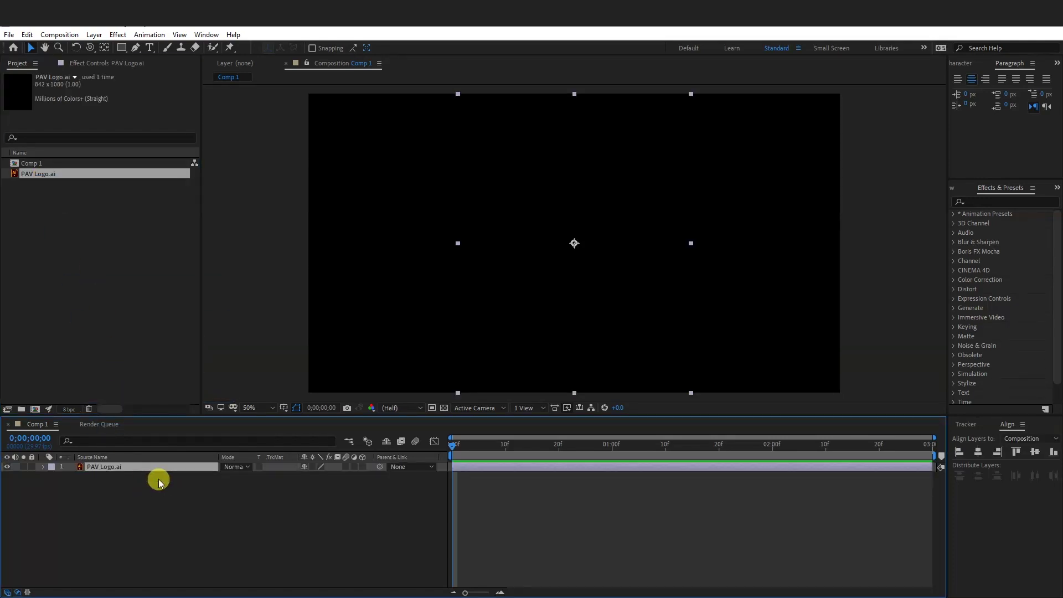
pyautogui.rightClick(170, 471)
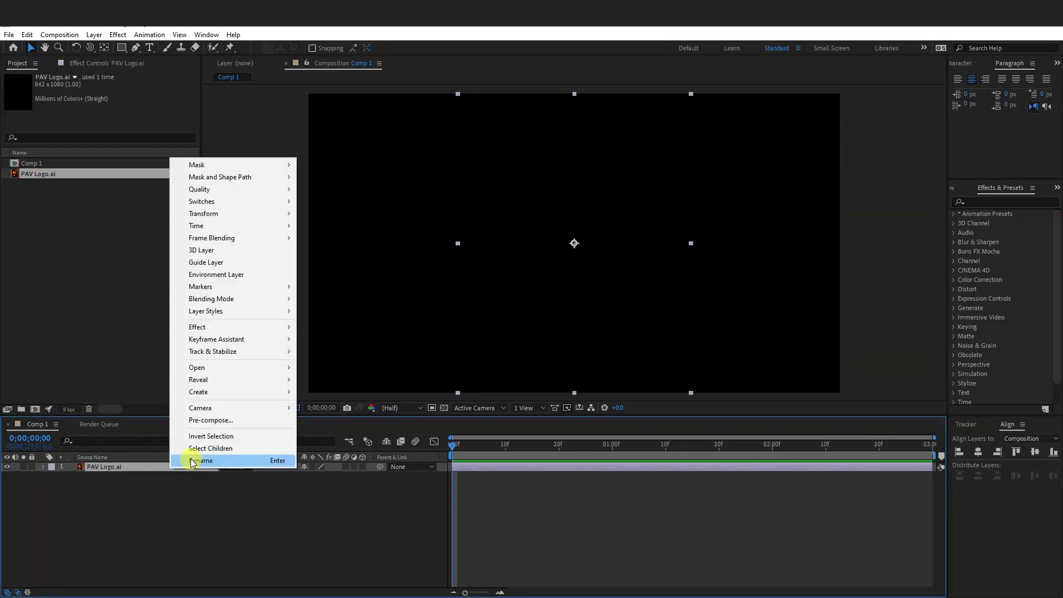
pyautogui.moveTo(294, 393)
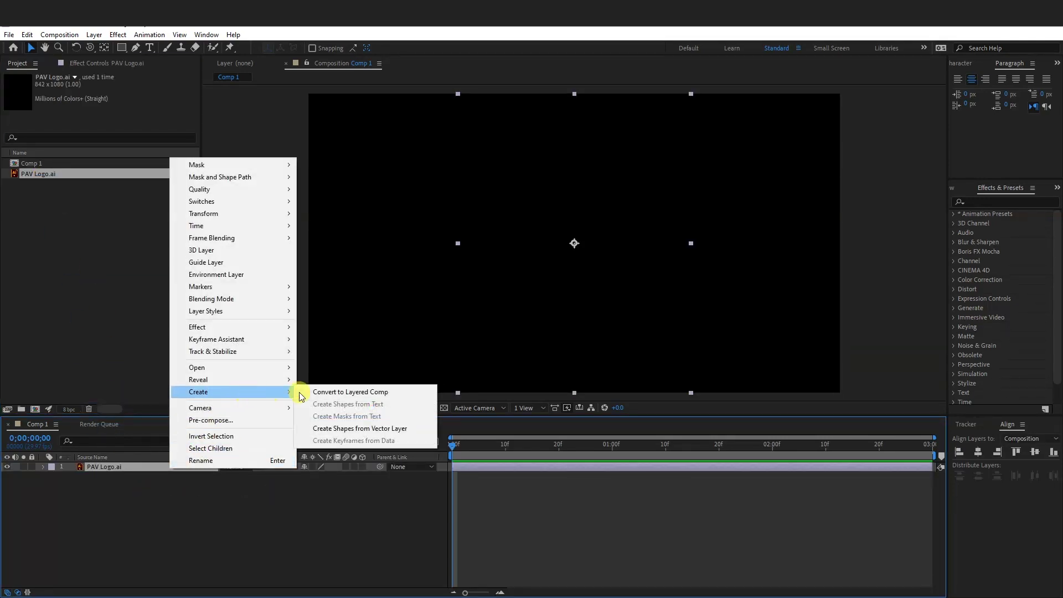
pyautogui.click(400, 430)
# Delete the original PAV Logo.ai layer, keeping only the PAV Logo Outlines shape layer.
pyautogui.click(112, 478)
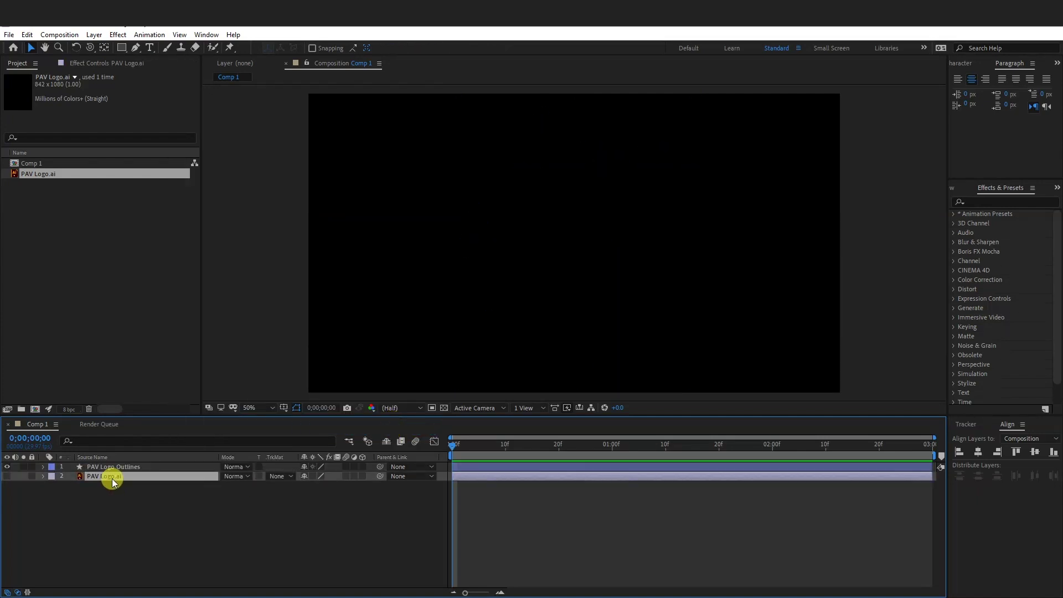
pyautogui.press('Delete')
pyautogui.click(114, 467)
pyautogui.click(559, 194)
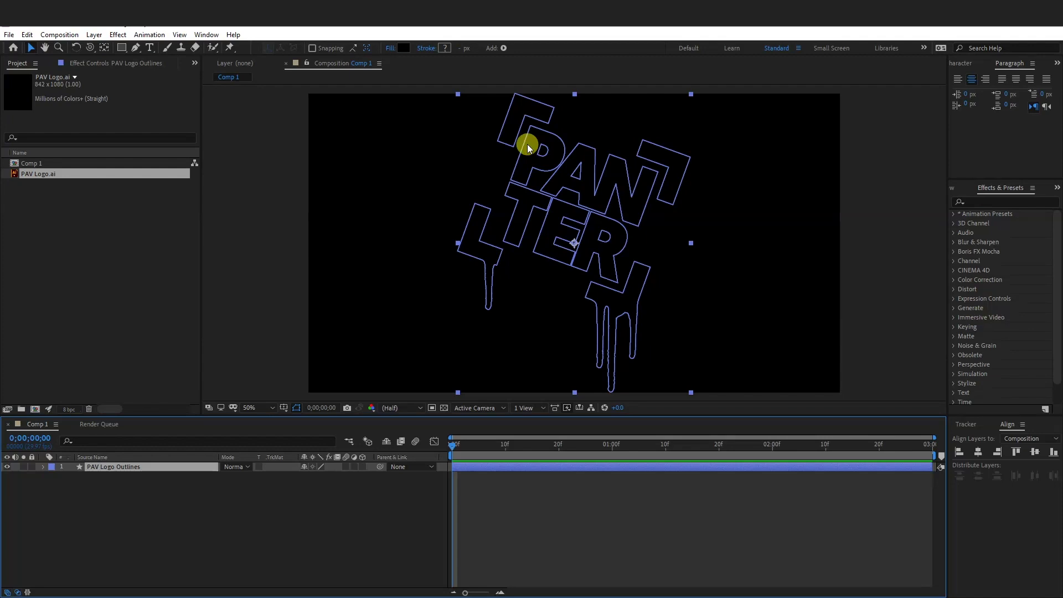
# Fill the PANTER logo shapes with white FFFFFF and scale the layer down.
pyautogui.click(405, 48)
pyautogui.click(714, 307)
pyautogui.moveTo(714, 308); pyautogui.dragTo(710, 303)
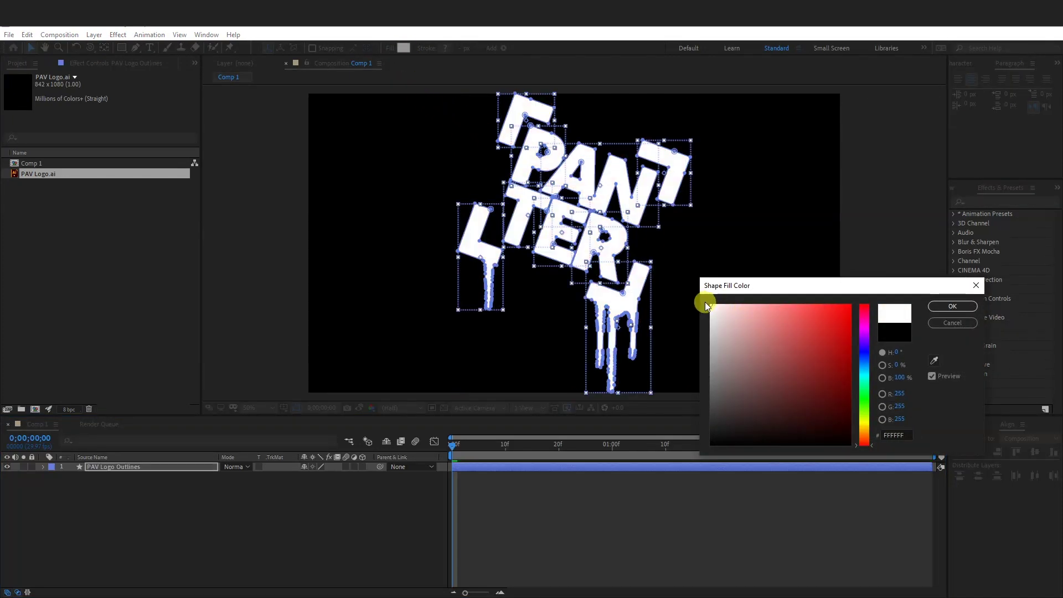
pyautogui.click(952, 306)
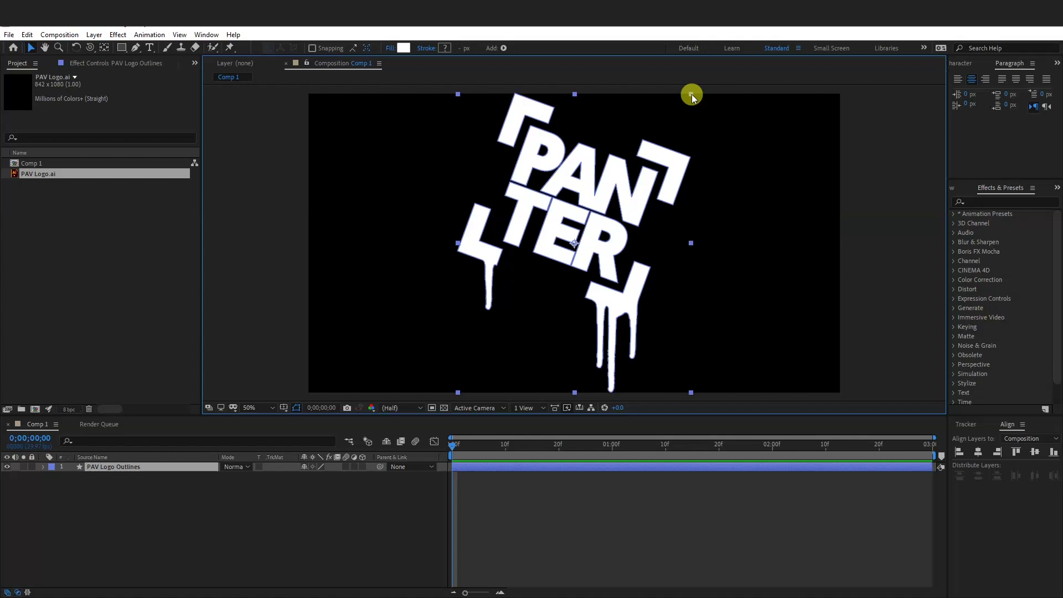
pyautogui.moveTo(691, 95); pyautogui.dragTo(670, 140)
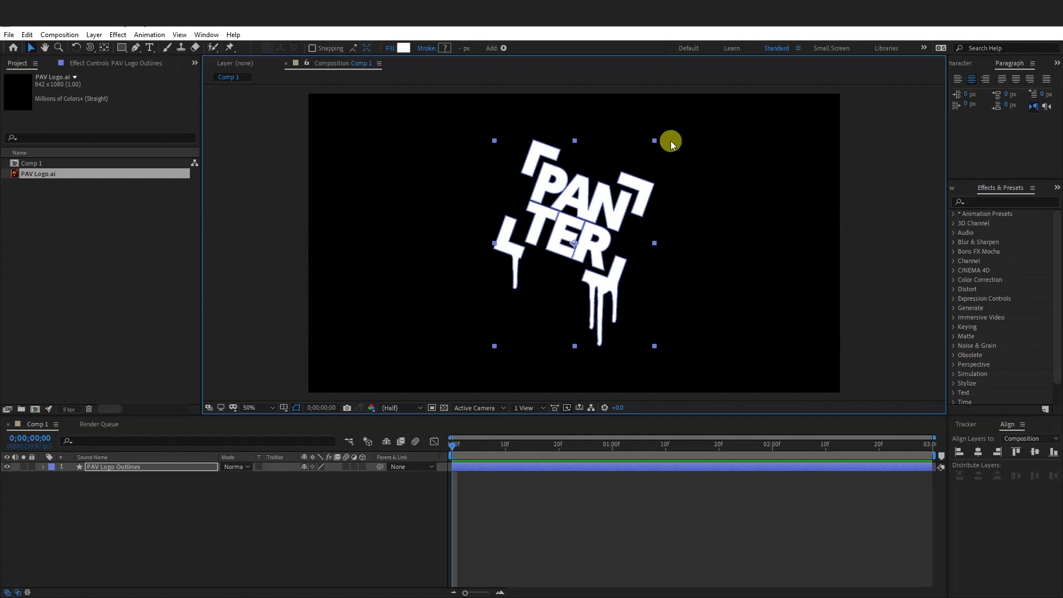
# Make PAV Logo Outlines a 3D layer and set Comp 1's renderer to CINEMA 4D.
pyautogui.click(362, 466)
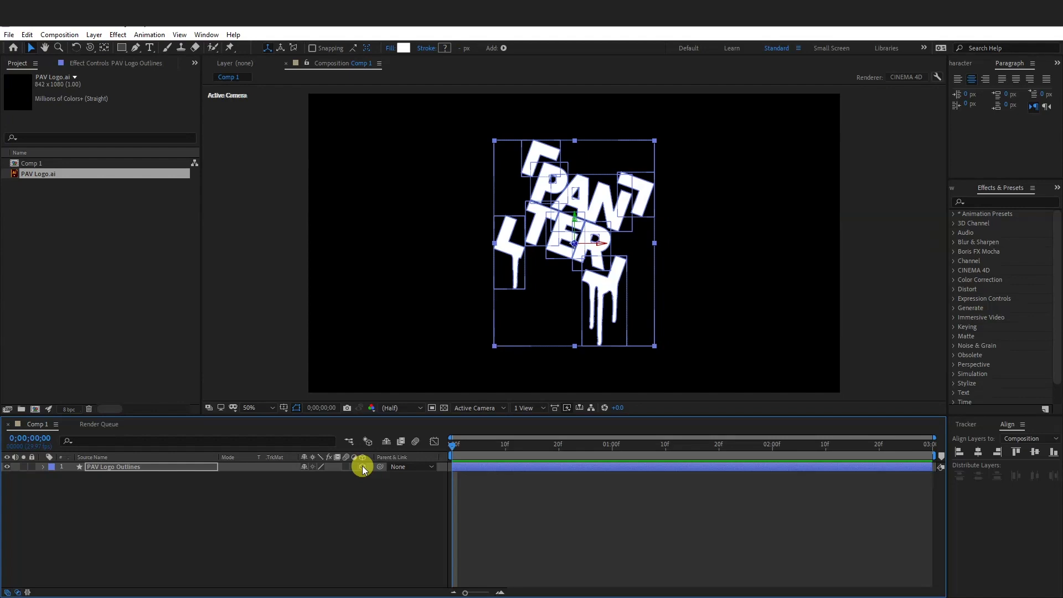
pyautogui.click(906, 79)
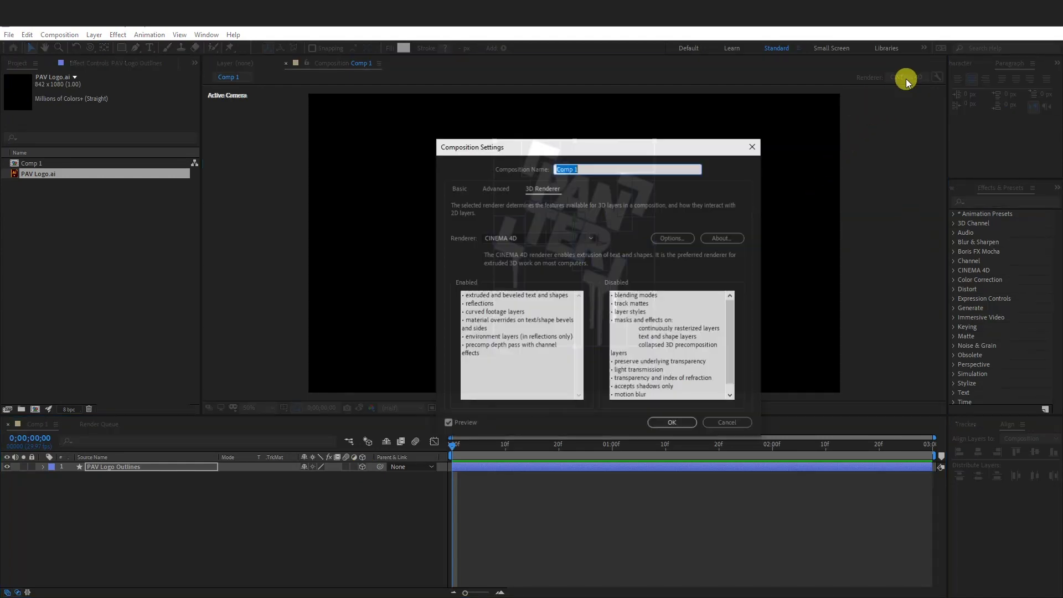
pyautogui.click(516, 238)
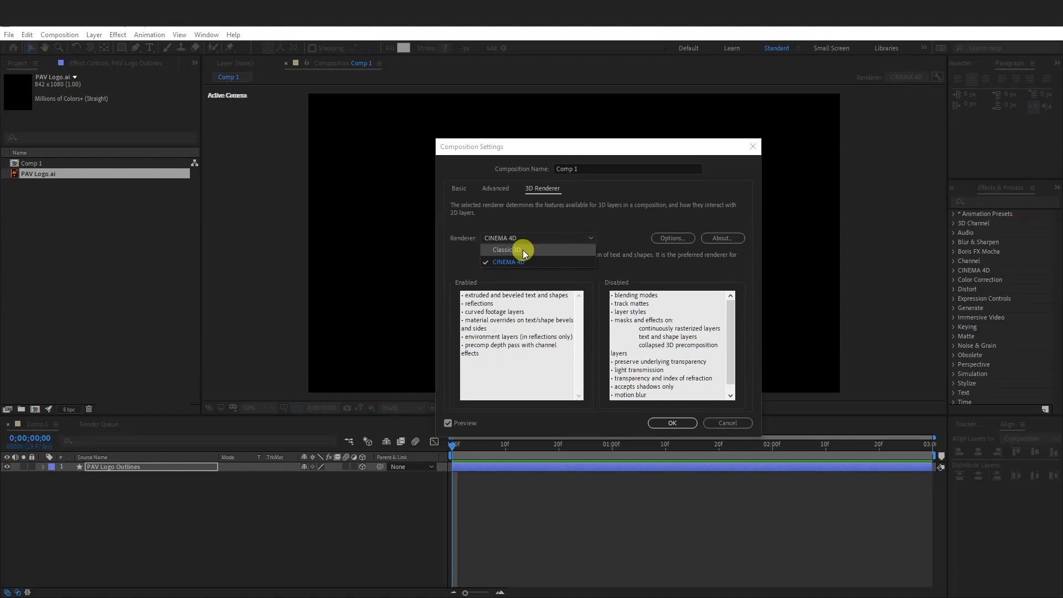
pyautogui.click(523, 250)
pyautogui.click(518, 240)
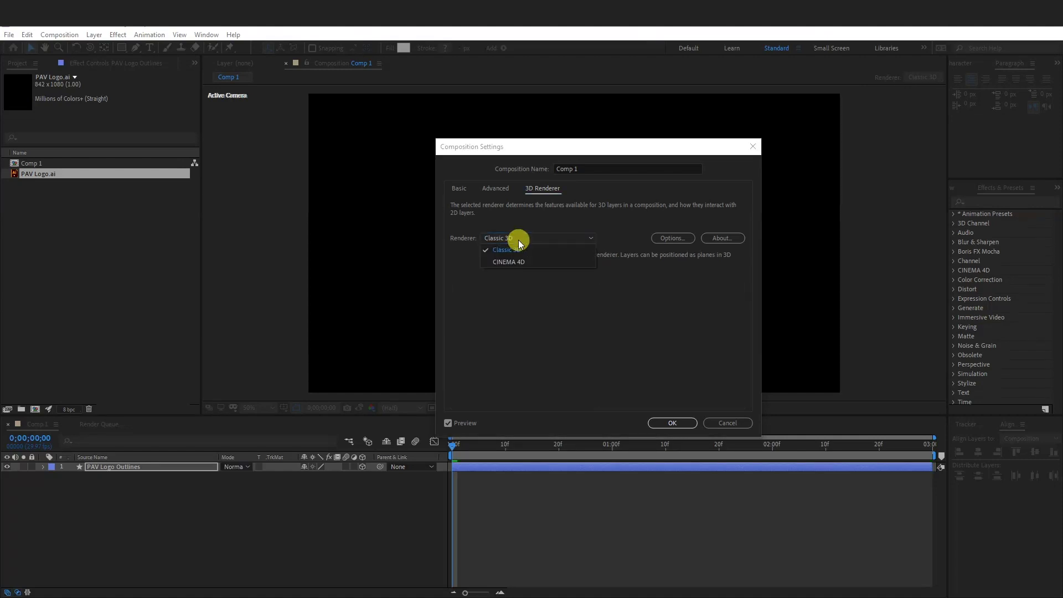
pyautogui.click(507, 262)
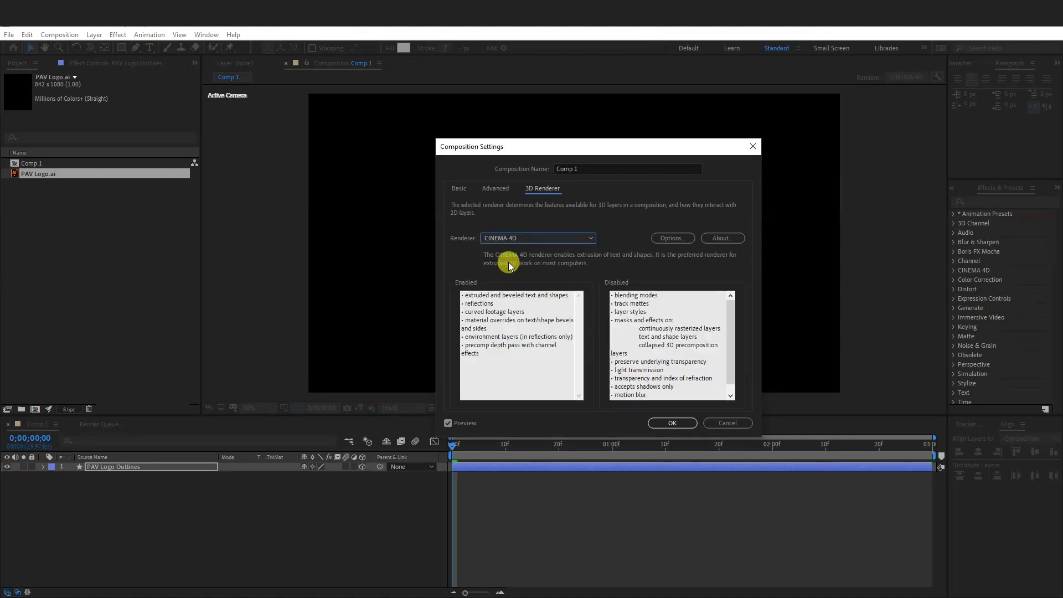
pyautogui.click(680, 423)
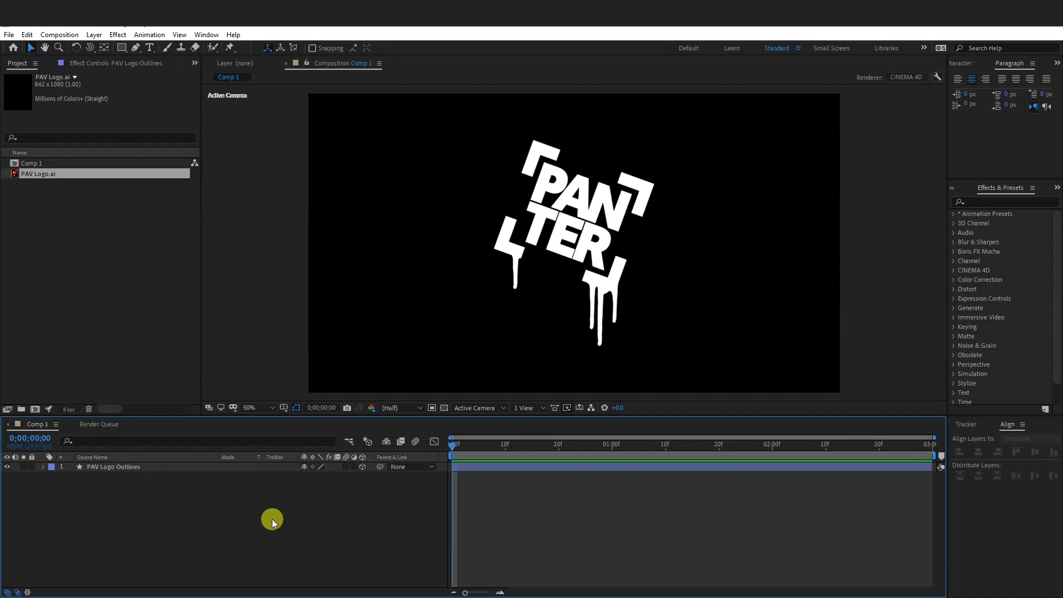
# Add a new camera, Camera 1, with default settings above the logo layer.
pyautogui.rightClick(266, 517)
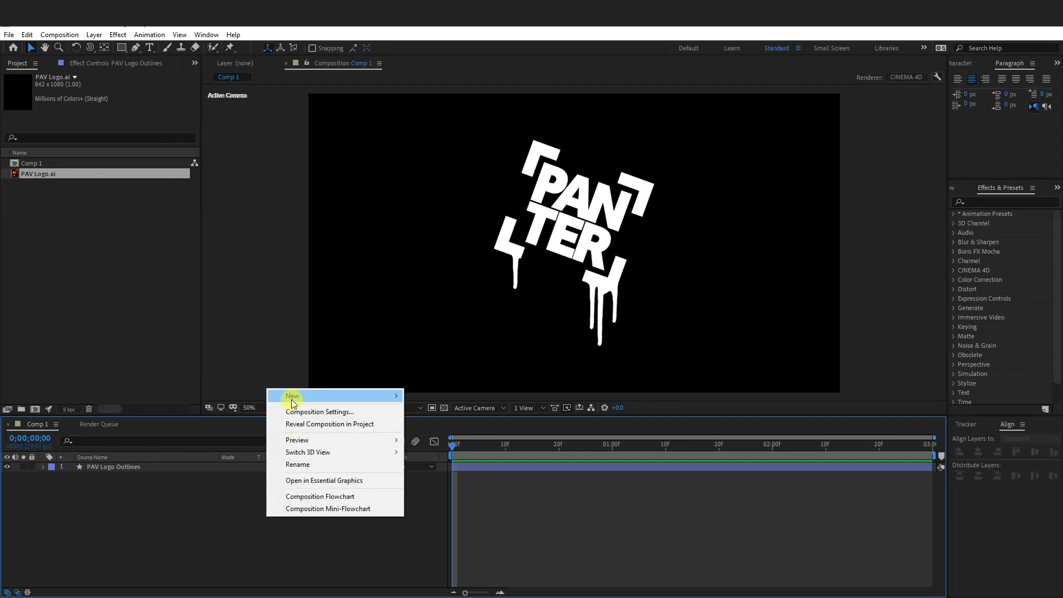
pyautogui.moveTo(293, 402)
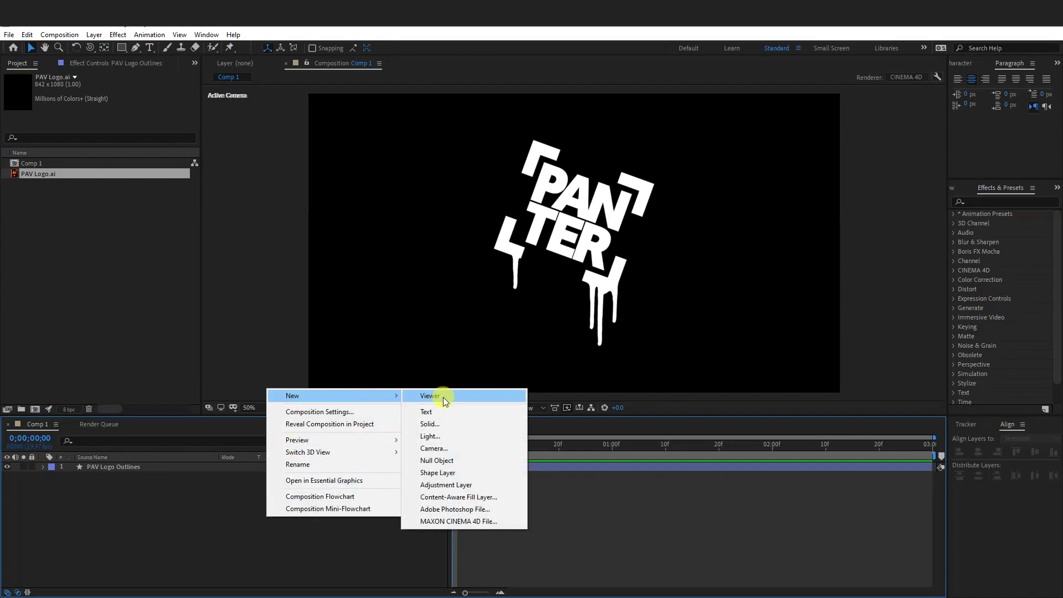
pyautogui.click(432, 449)
pyautogui.click(619, 432)
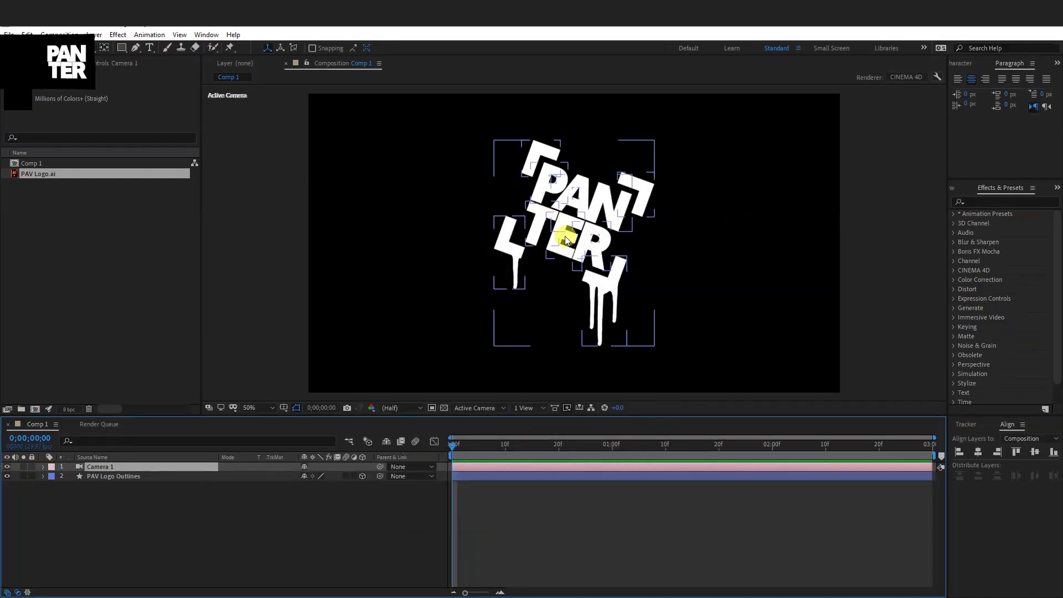
# Orbit Camera 1 to view the PANTER logo at an angle, then select the logo layer.
pyautogui.click(229, 79)
pyautogui.click(103, 50)
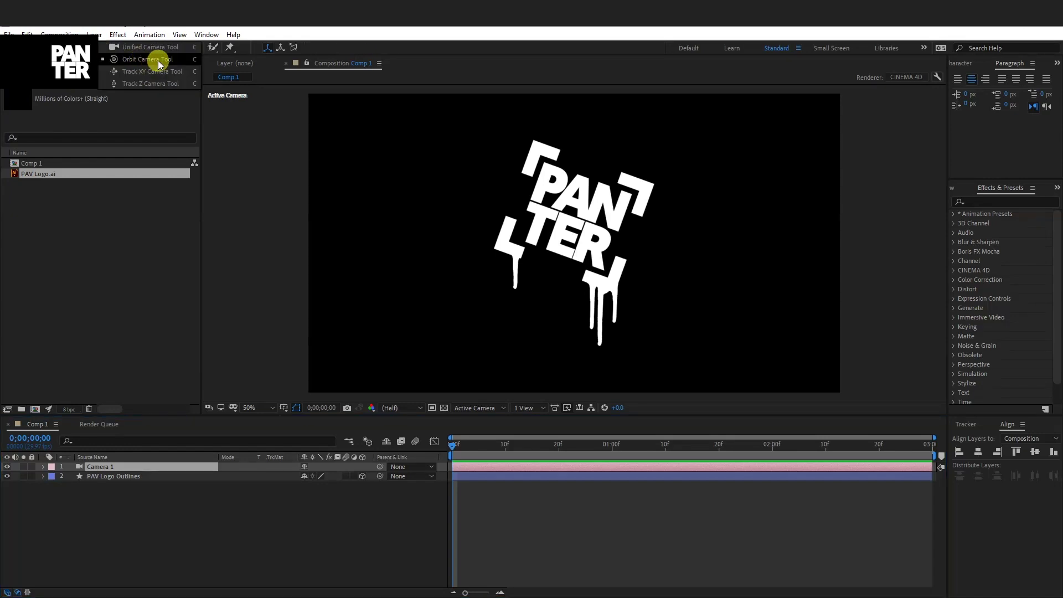
pyautogui.moveTo(158, 61); pyautogui.dragTo(162, 61)
pyautogui.moveTo(459, 147); pyautogui.dragTo(599, 163)
pyautogui.press('v')
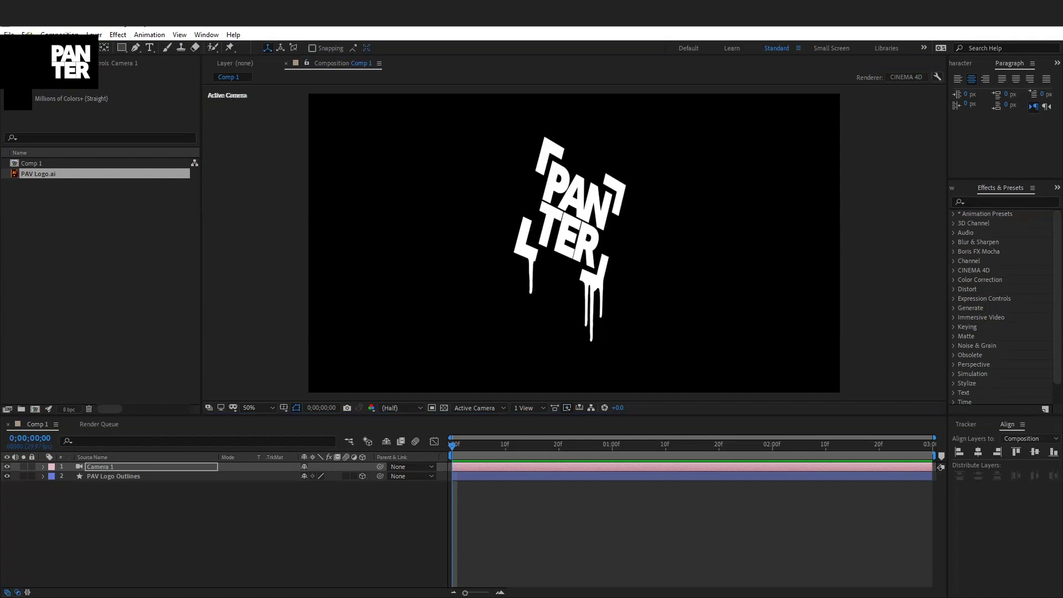
pyautogui.click(120, 476)
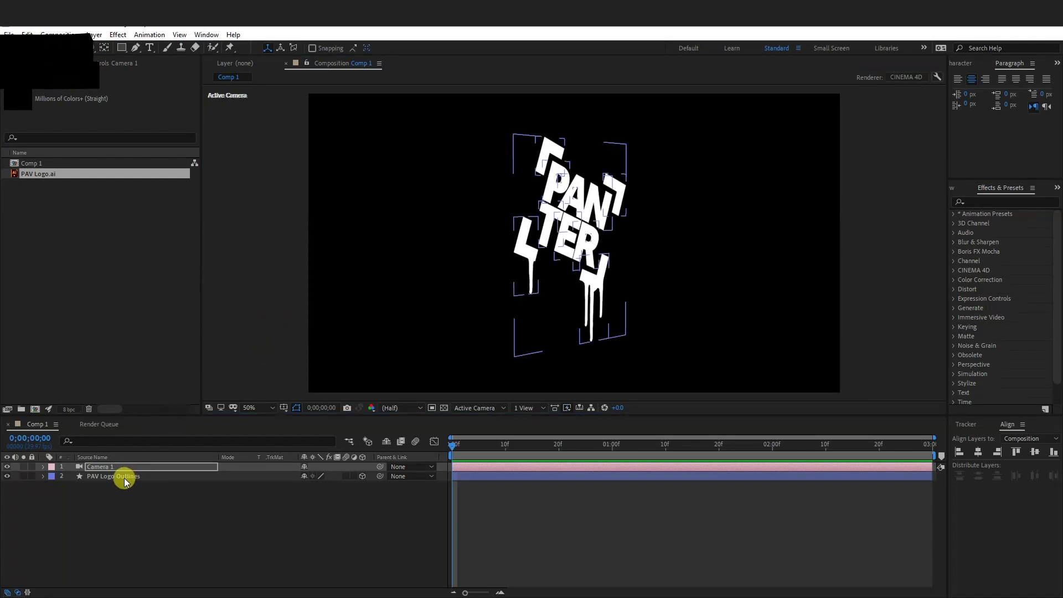
# Set the logo layer's Geometry Options Extrusion Depth to 150.
pyautogui.click(43, 477)
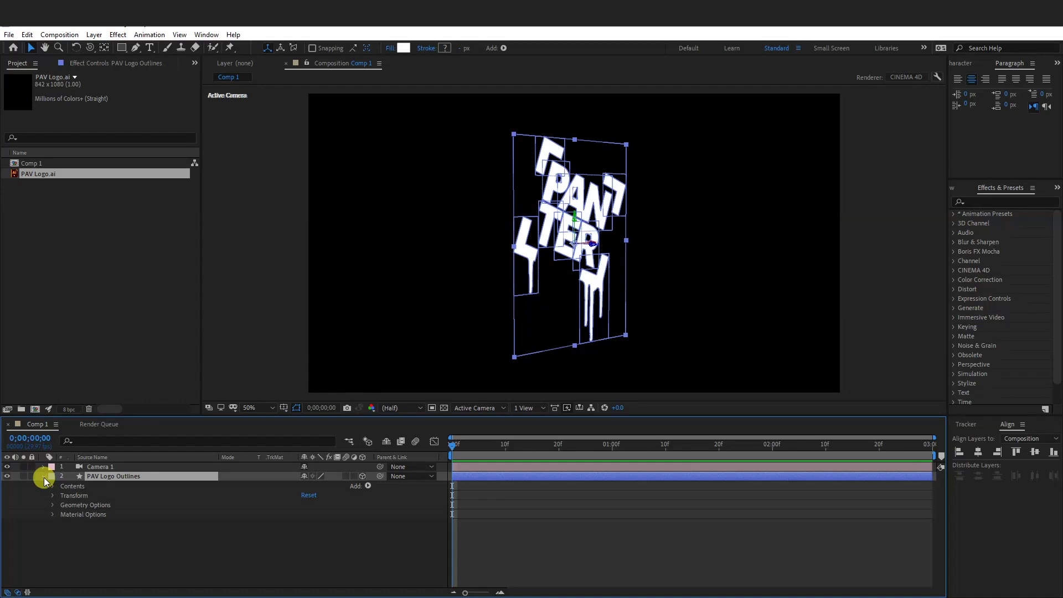
pyautogui.click(54, 505)
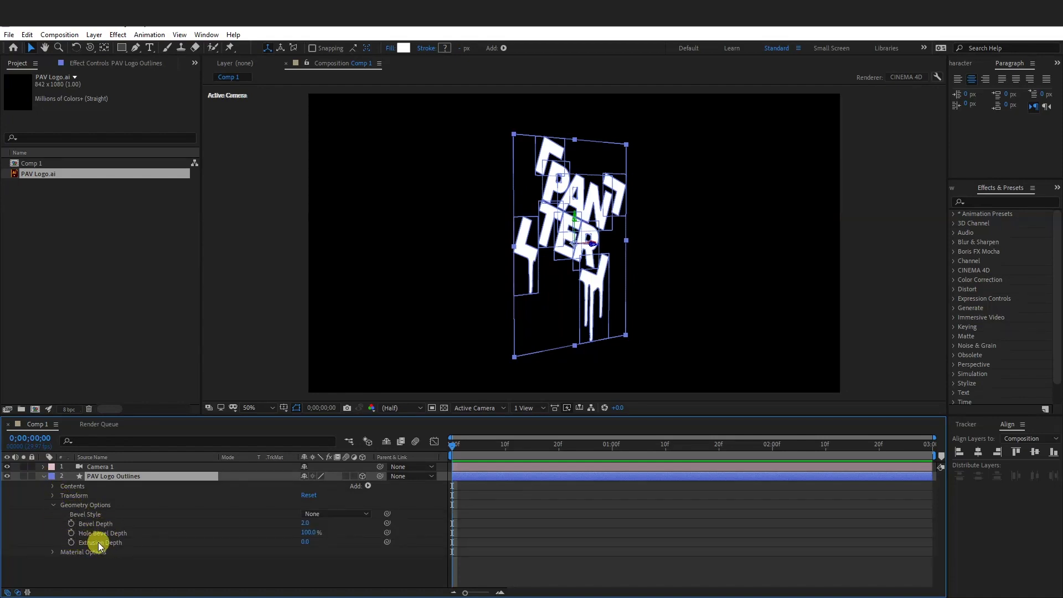
pyautogui.click(302, 541)
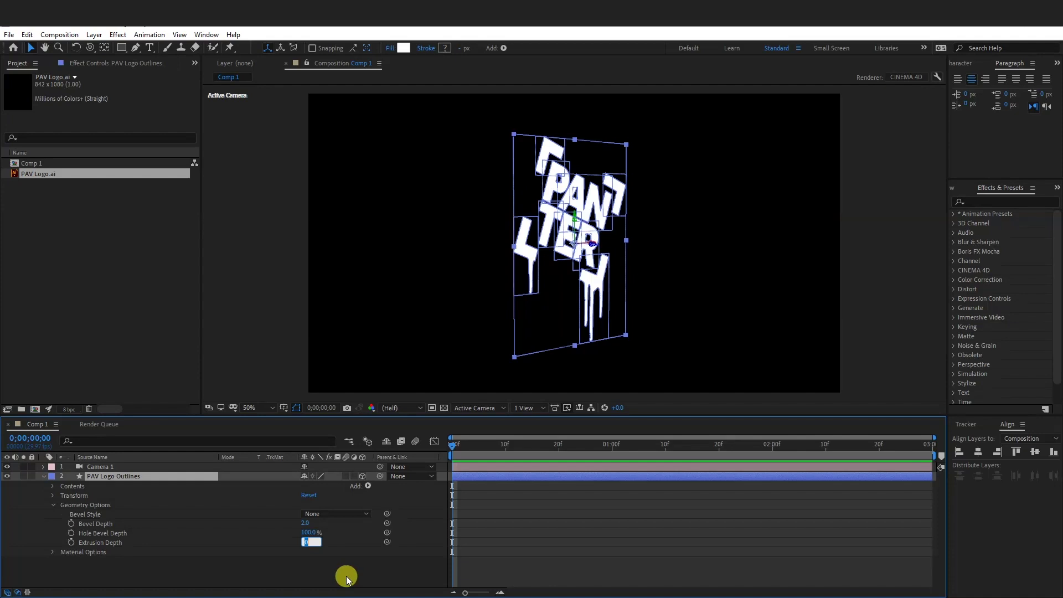
pyautogui.write('150')
pyautogui.press('Return')
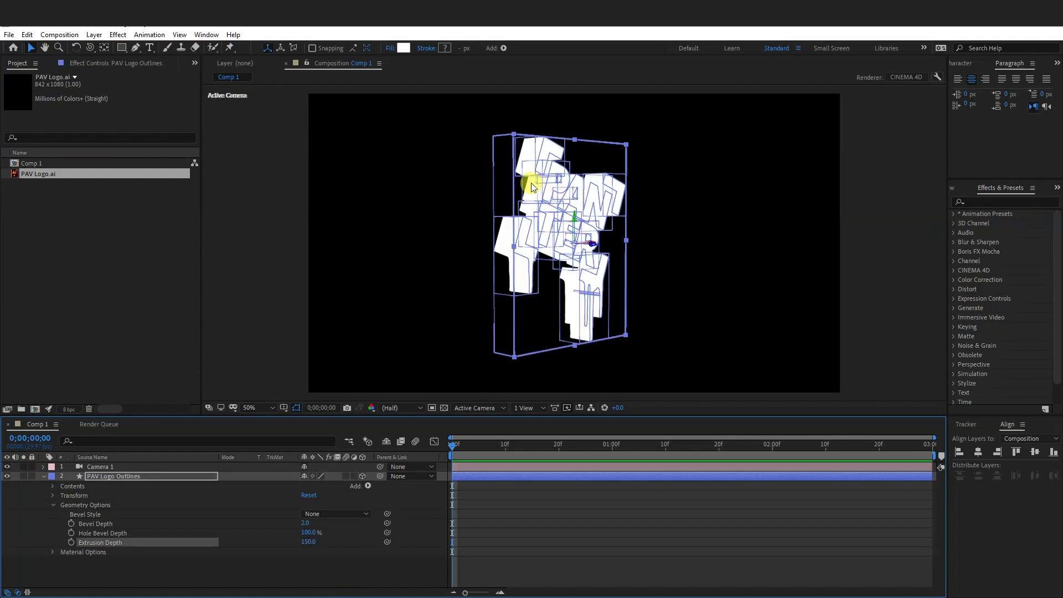
pyautogui.click(44, 477)
pyautogui.click(227, 511)
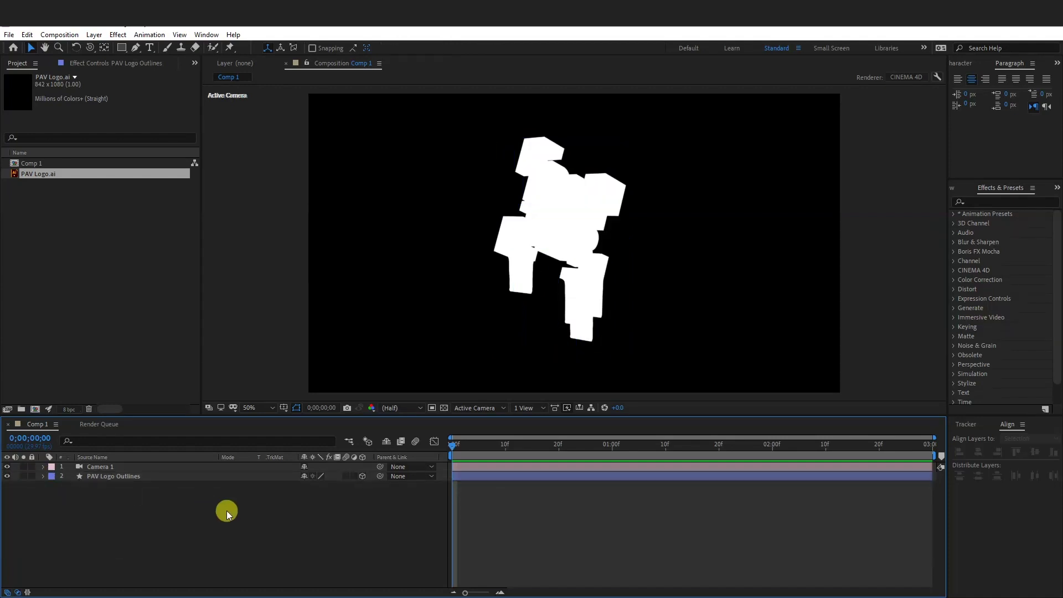
# Add a Spot-type light layer, Spot Light 1, at 200% intensity.
pyautogui.rightClick(266, 523)
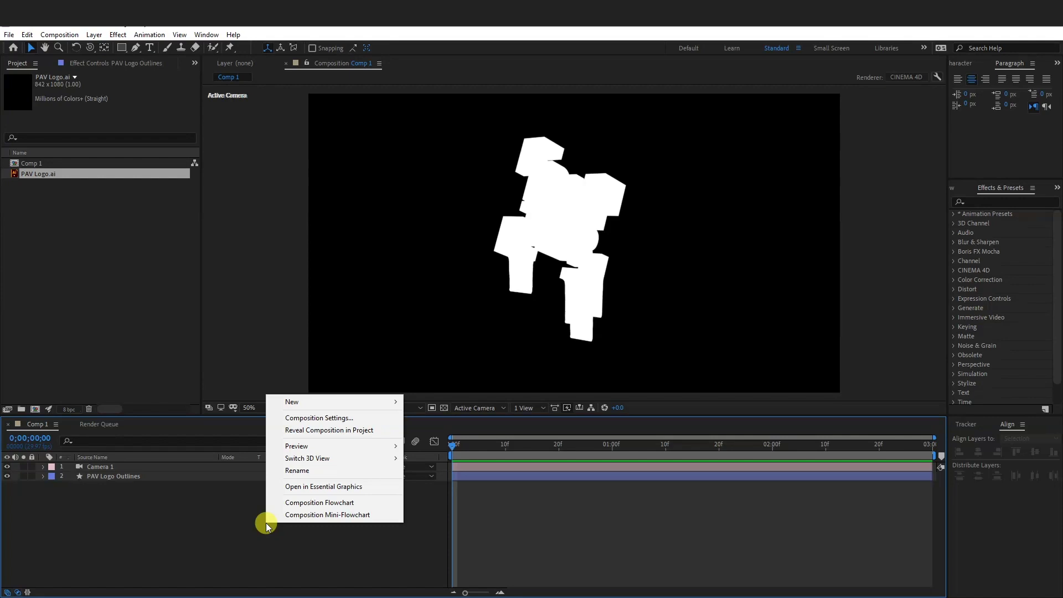
pyautogui.moveTo(333, 406)
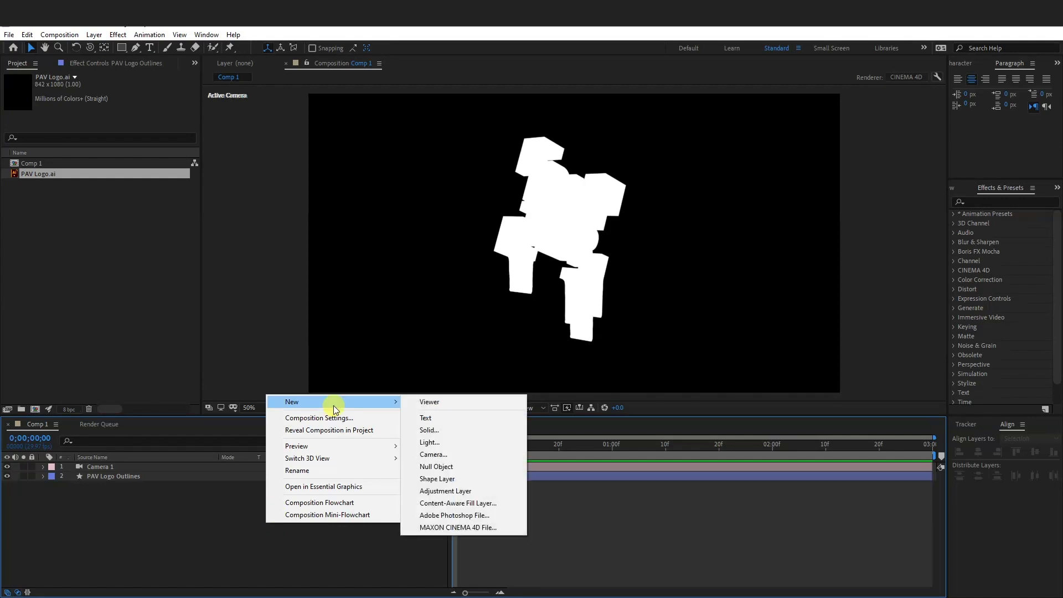
pyautogui.click(433, 443)
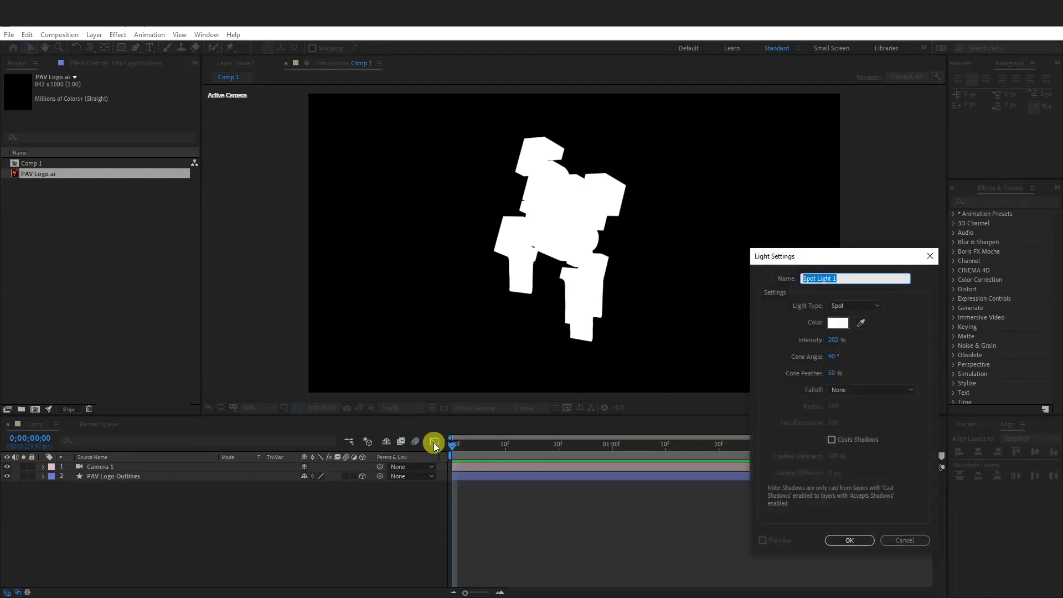
pyautogui.click(853, 306)
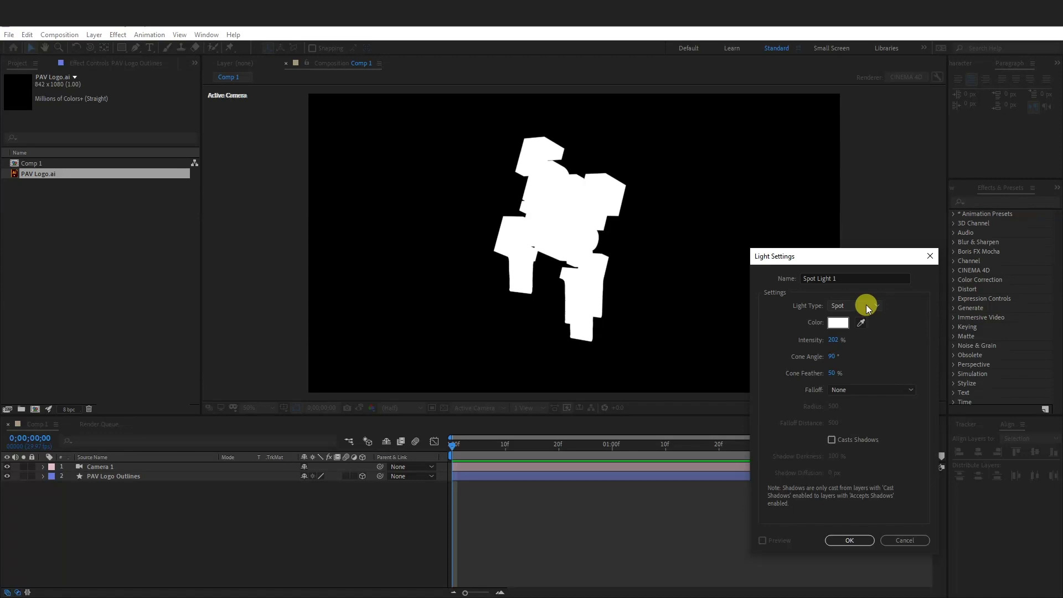
pyautogui.click(855, 332)
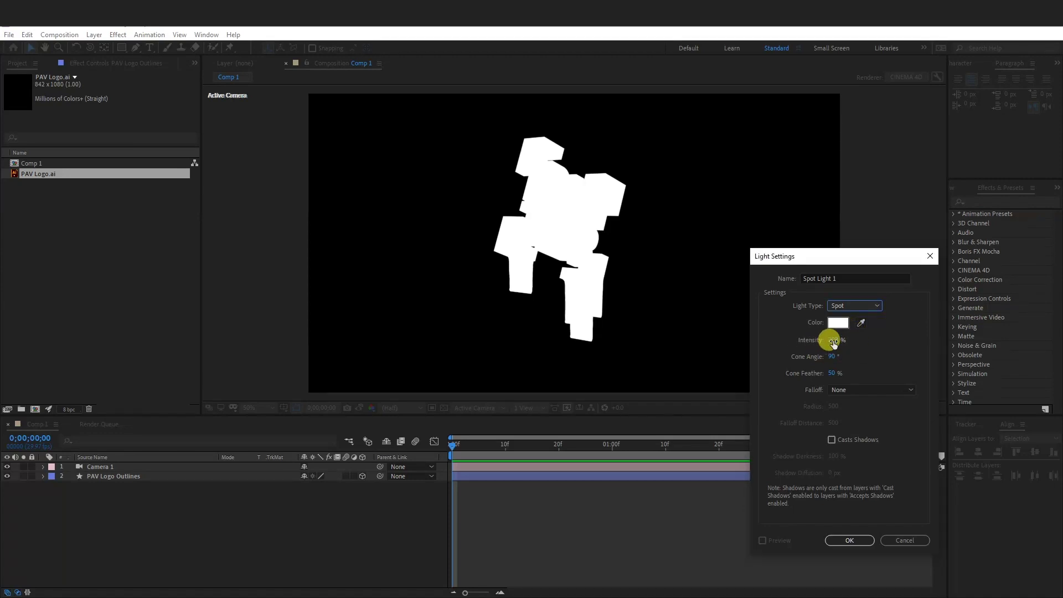
pyautogui.click(833, 340)
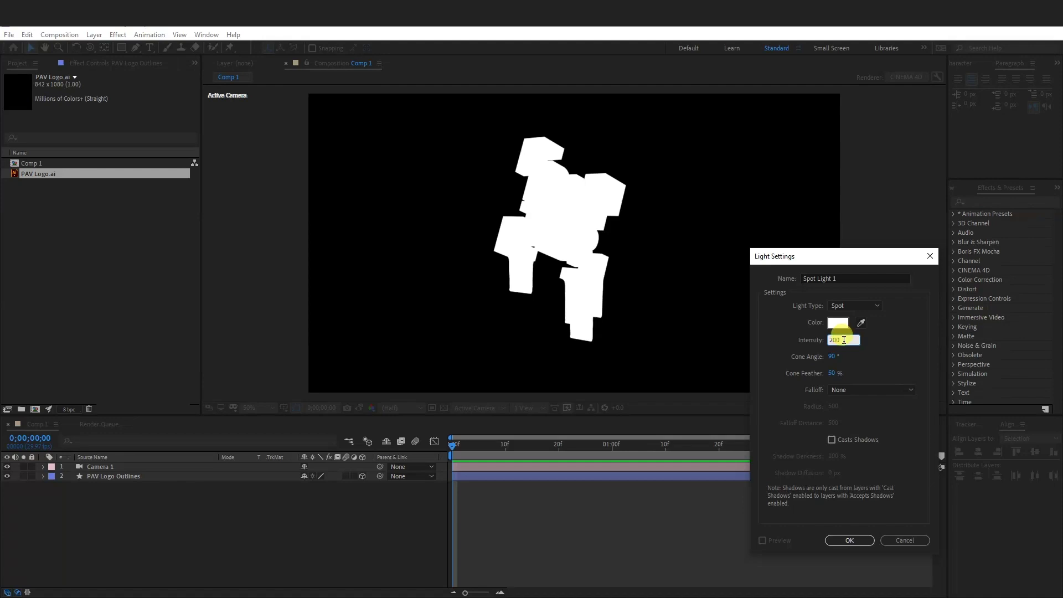
pyautogui.click(848, 540)
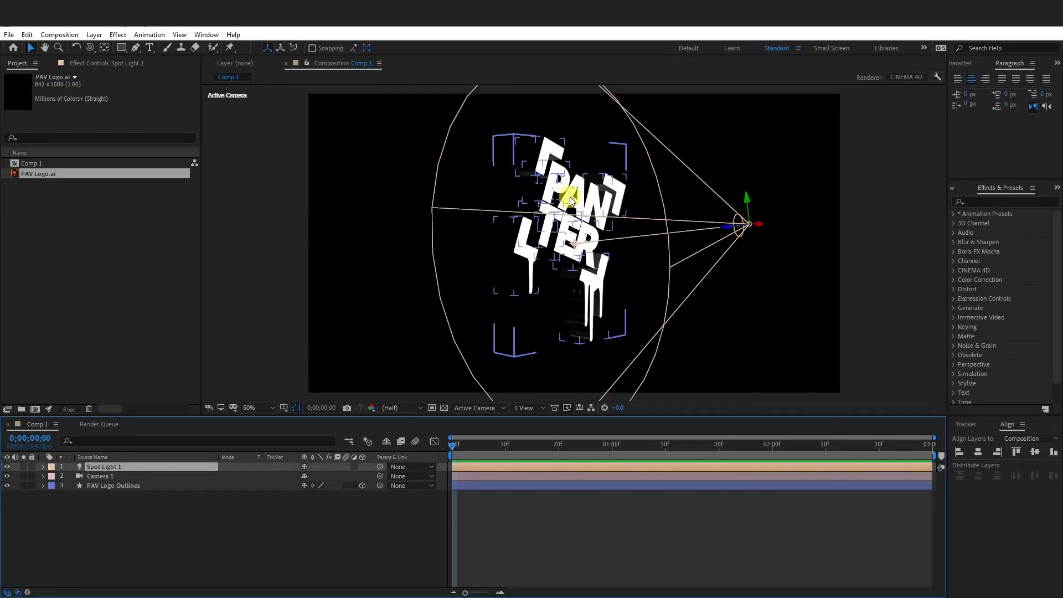
# Drag Spot Light 1 up above the logo so it lights the letters from overhead.
pyautogui.click(735, 227)
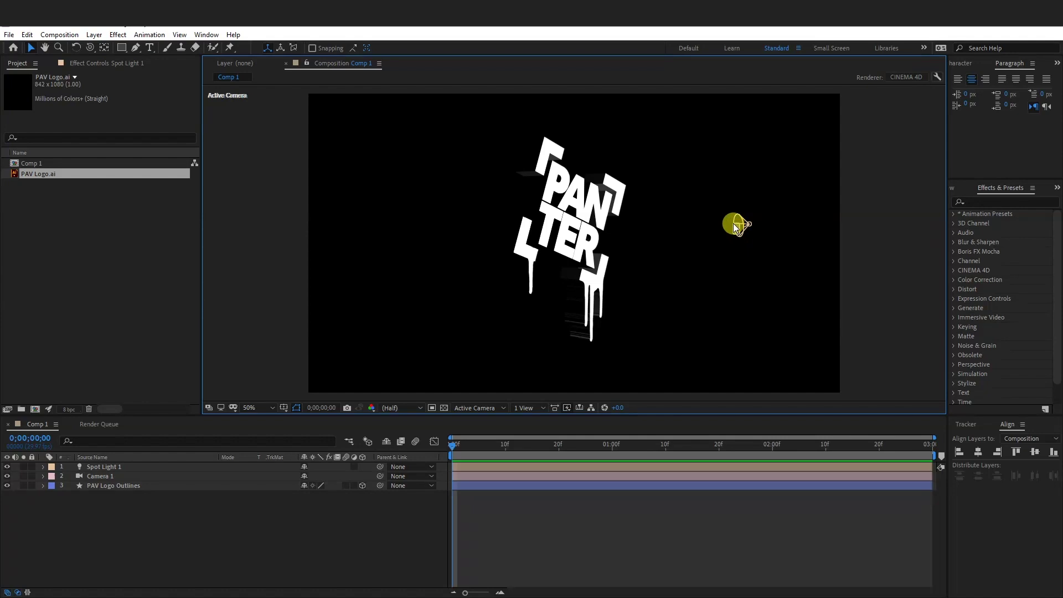
pyautogui.click(745, 225)
pyautogui.moveTo(746, 227); pyautogui.dragTo(602, 55)
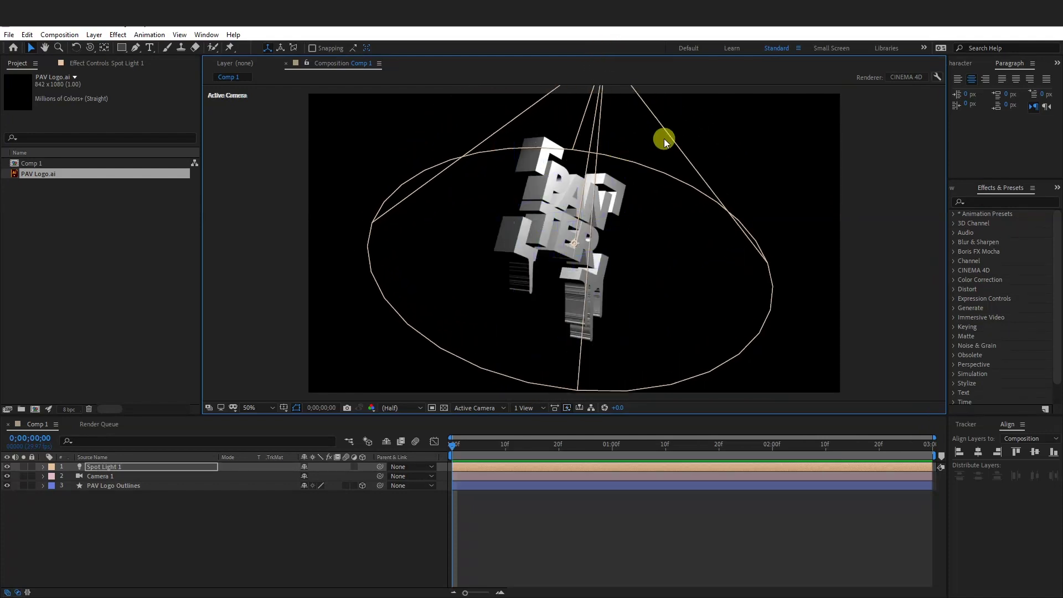
pyautogui.press(',')
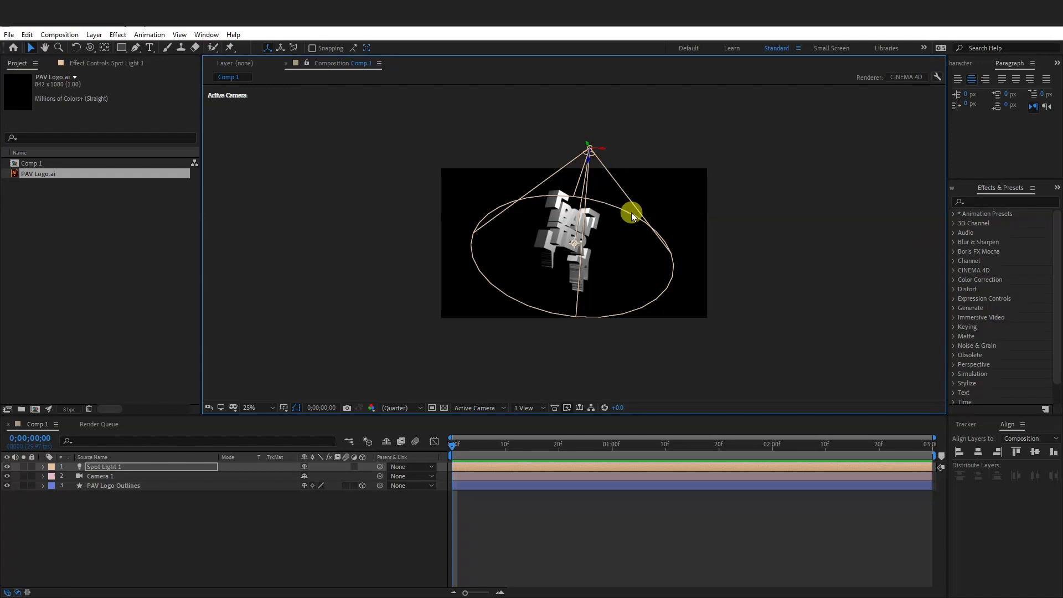
pyautogui.press('.')
pyautogui.click(276, 281)
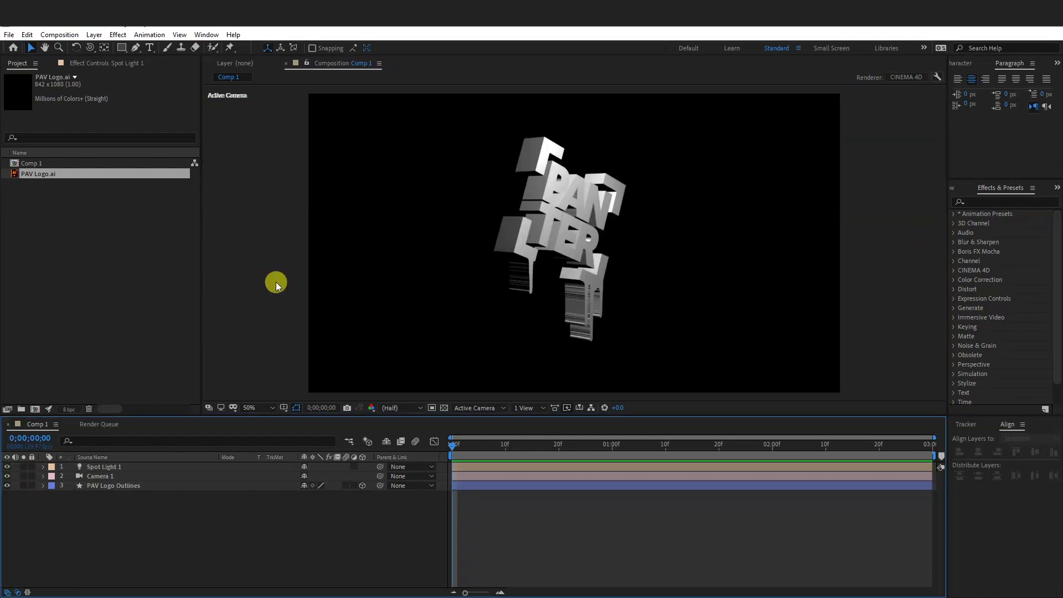
# Keyframe the PAV Logo Outlines layer's Y Rotation from 0x+0.0° at the start to 1x+0.0° at the comp end.
pyautogui.click(110, 486)
pyautogui.press('r')
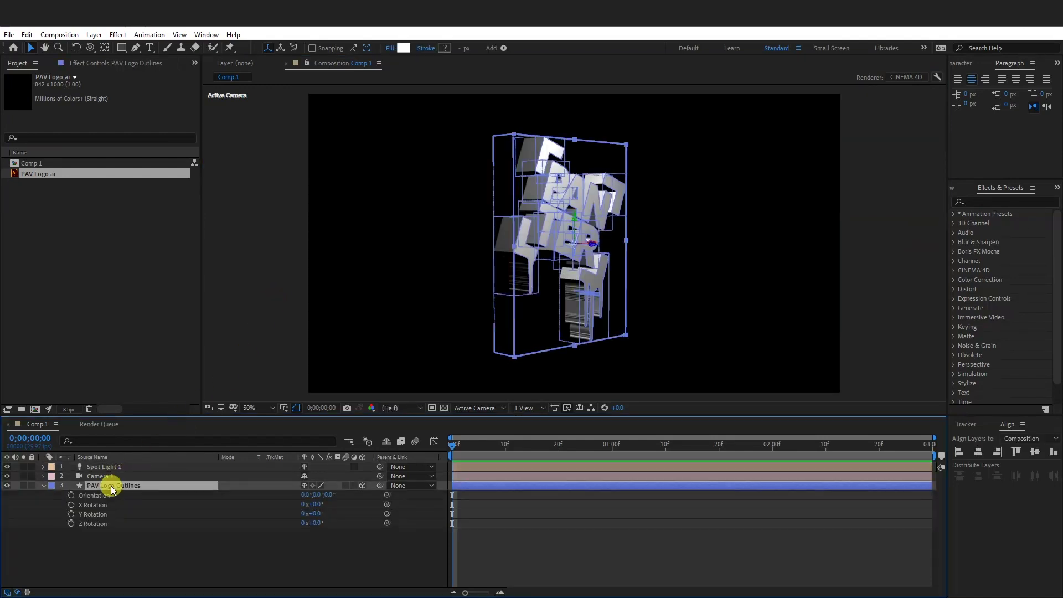
pyautogui.click(71, 514)
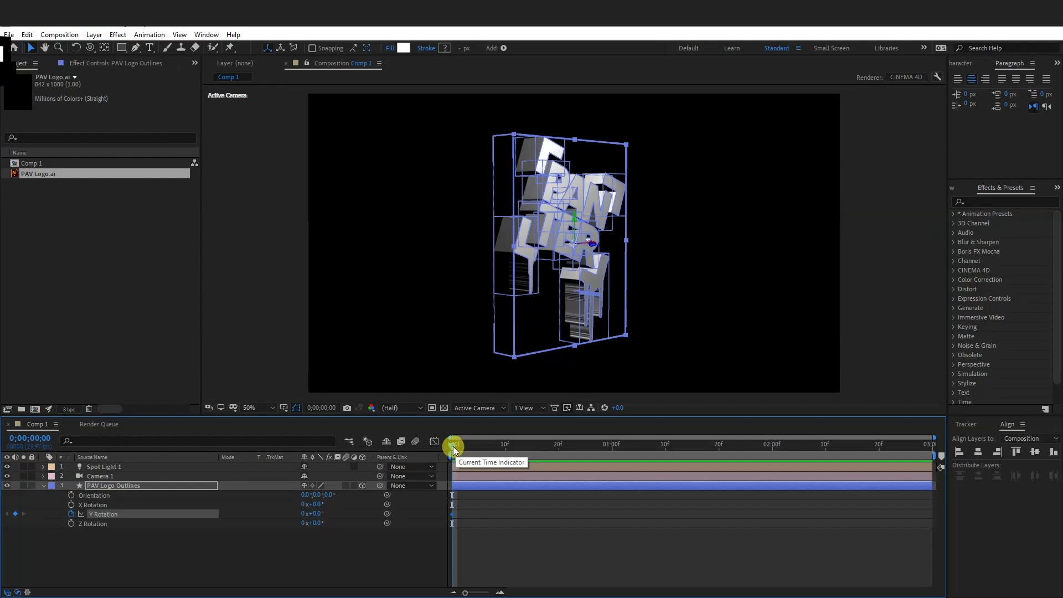
pyautogui.moveTo(452, 446); pyautogui.dragTo(934, 441)
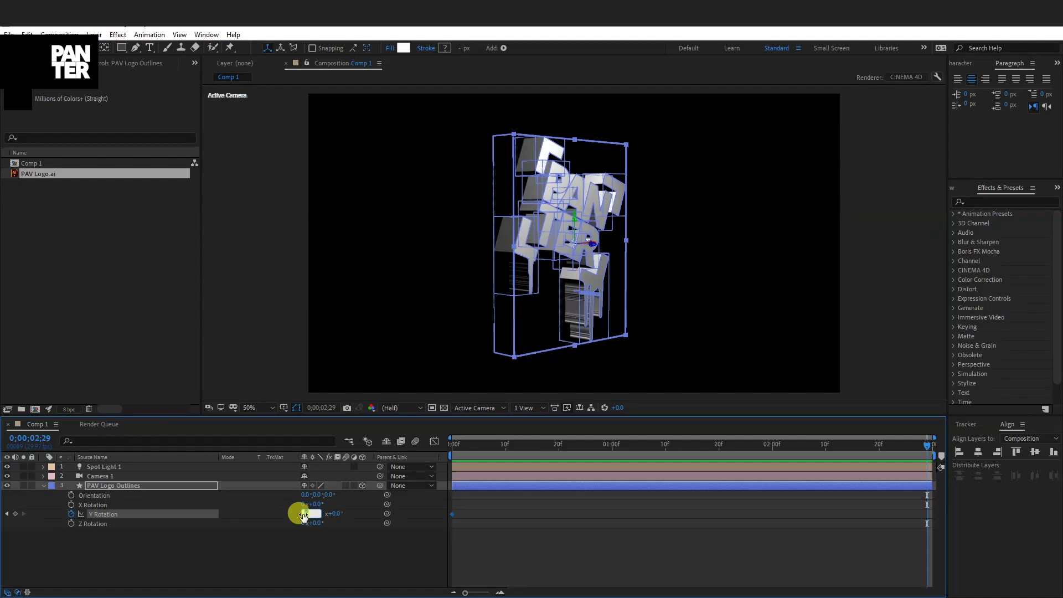
pyautogui.press('Return')
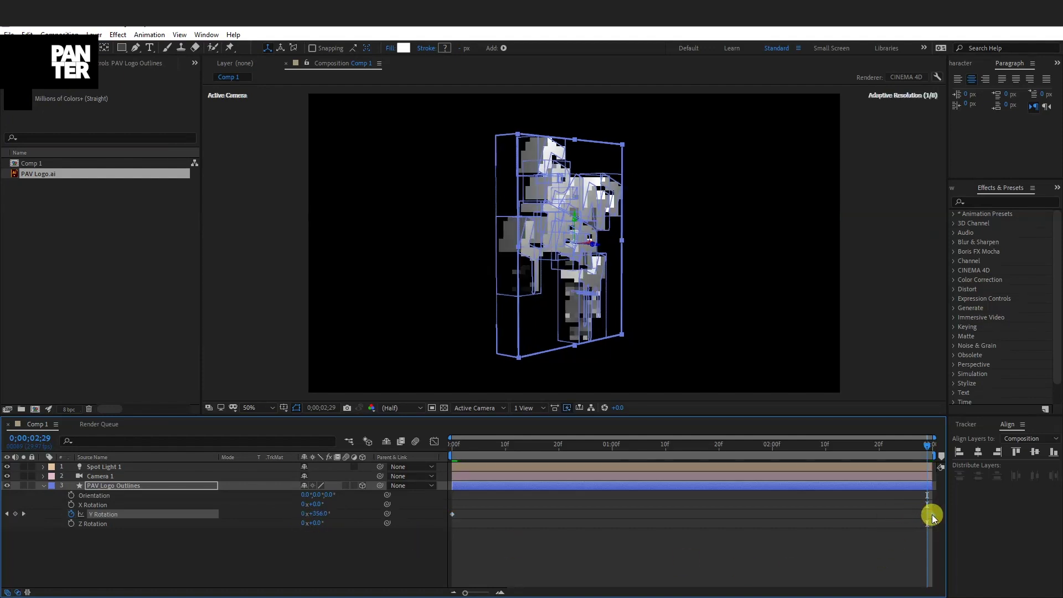
pyautogui.moveTo(927, 447); pyautogui.dragTo(414, 444)
pyautogui.click(404, 443)
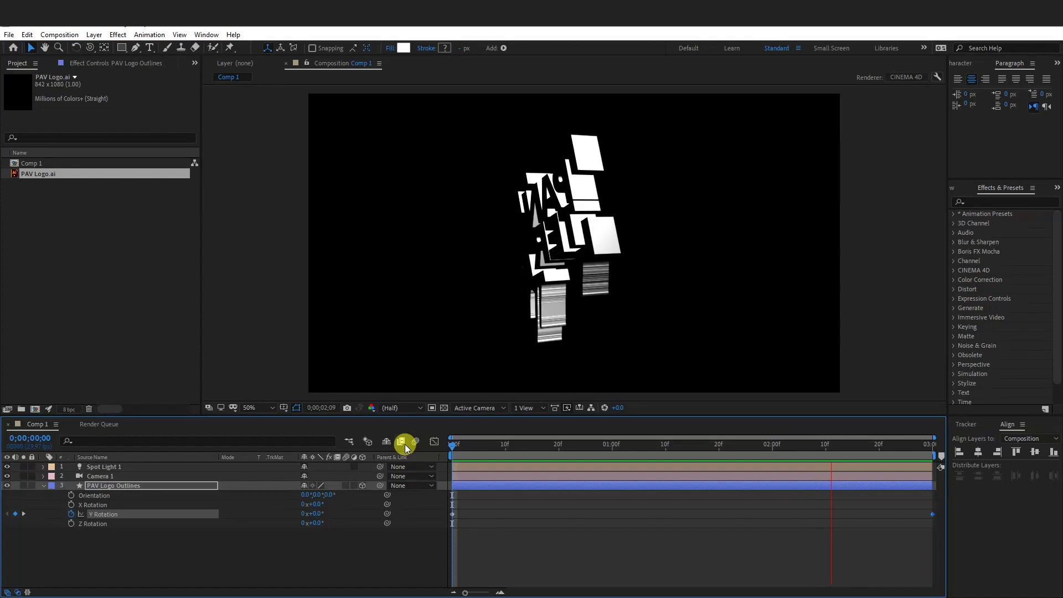
# Change Comp 1's duration from 0;00;03;00 to 0;00;06;00 in Composition Settings.
pyautogui.press('space')
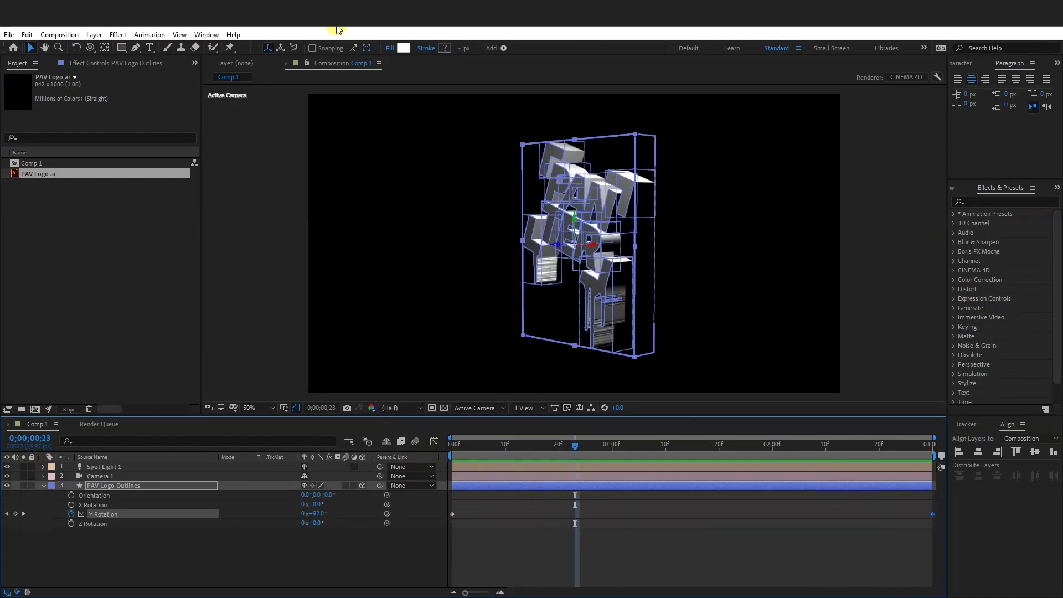
pyautogui.click(73, 35)
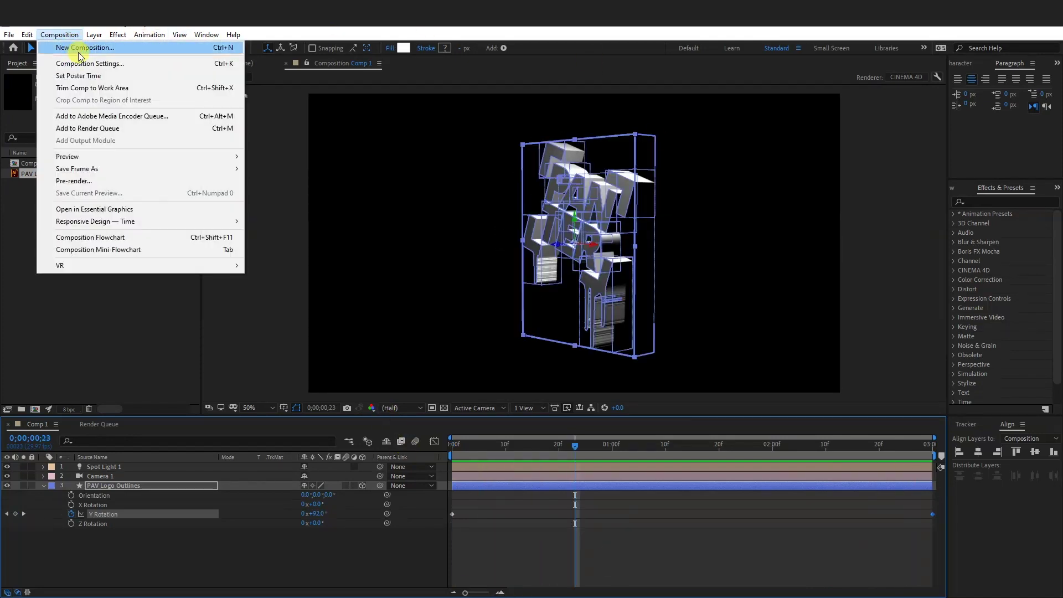
pyautogui.click(90, 64)
pyautogui.click(526, 336)
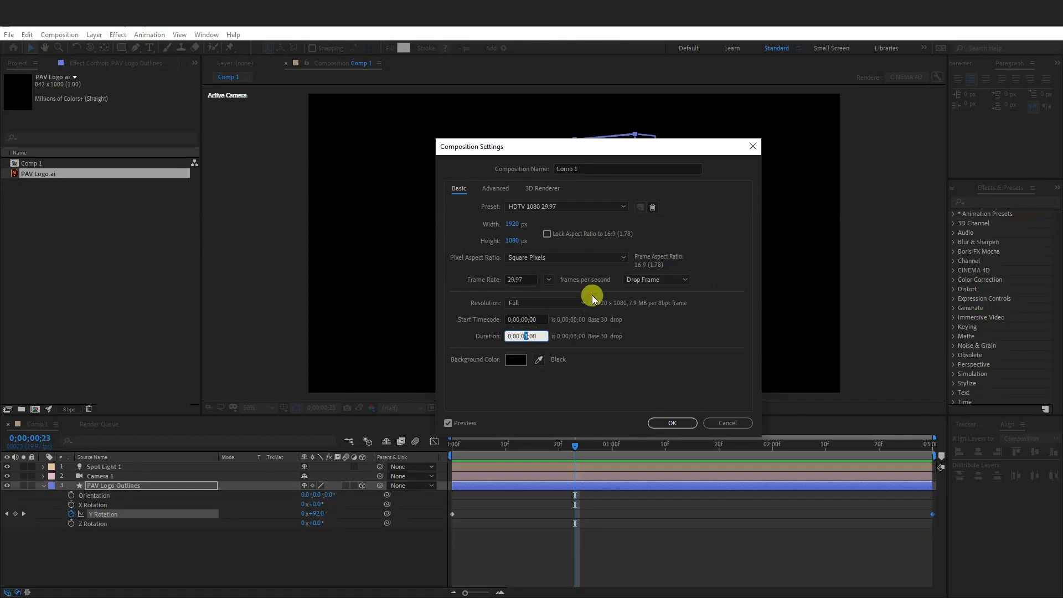
pyautogui.write('6')
pyautogui.click(673, 423)
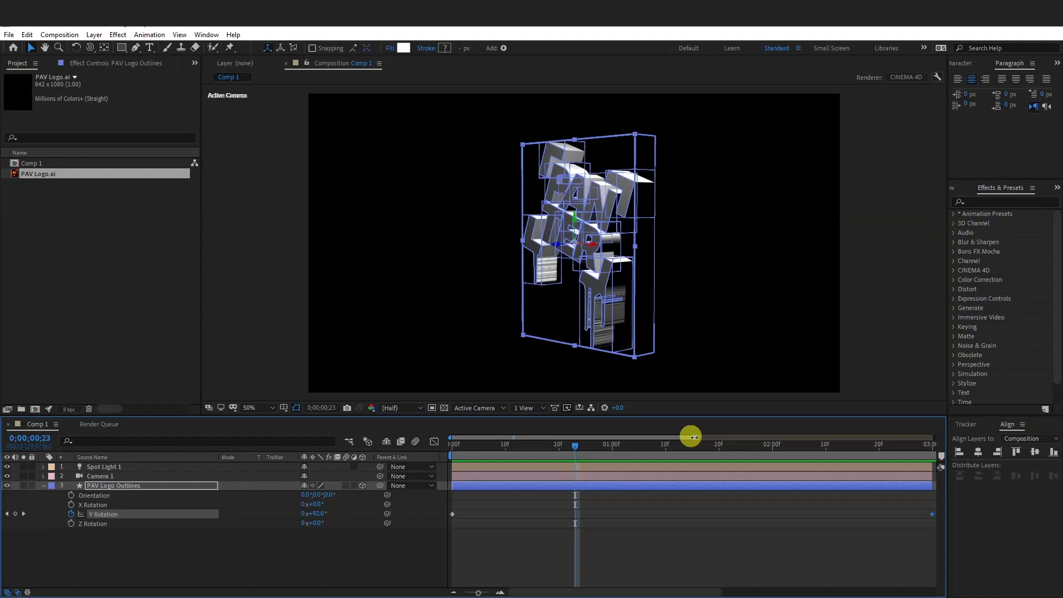
# Extend the logo and camera layers to the 6-second end and move the final Y Rotation keyframe there.
pyautogui.moveTo(691, 437); pyautogui.dragTo(941, 442)
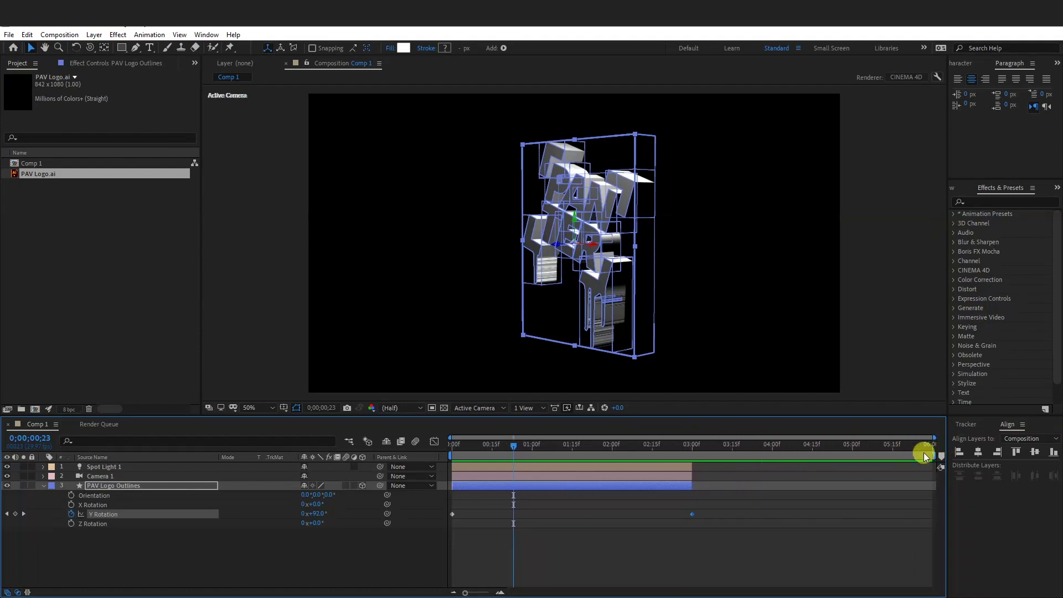
pyautogui.moveTo(692, 484); pyautogui.dragTo(931, 497)
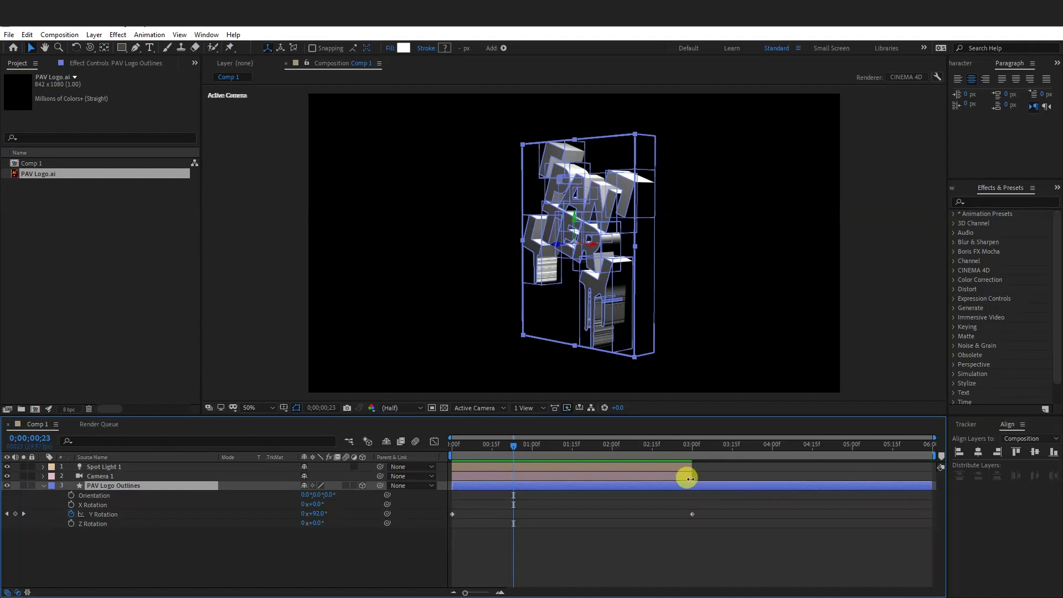
pyautogui.moveTo(686, 476); pyautogui.dragTo(925, 474)
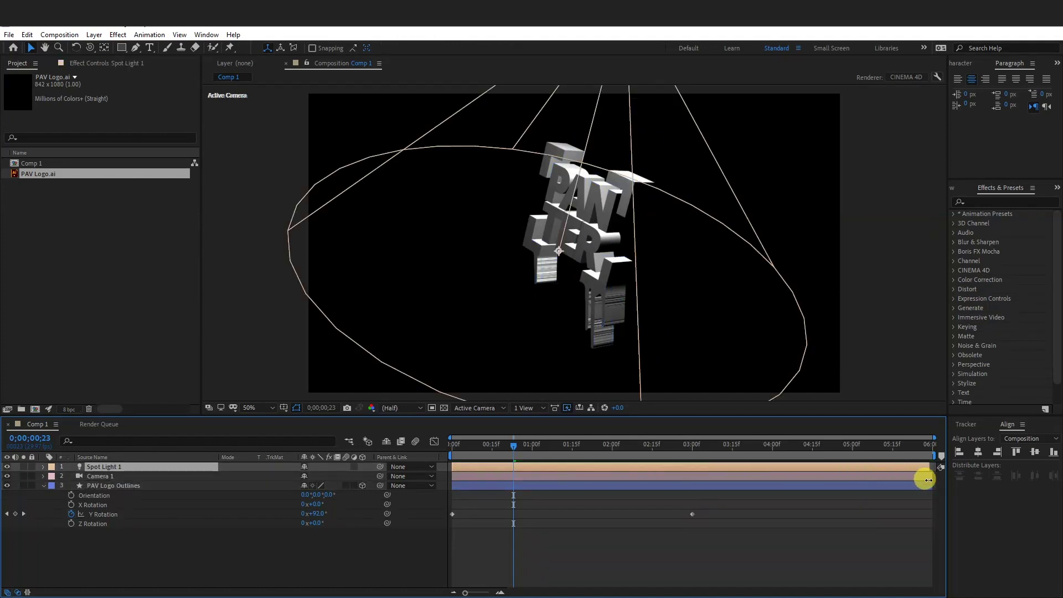
pyautogui.moveTo(691, 515); pyautogui.dragTo(931, 516)
pyautogui.press('space')
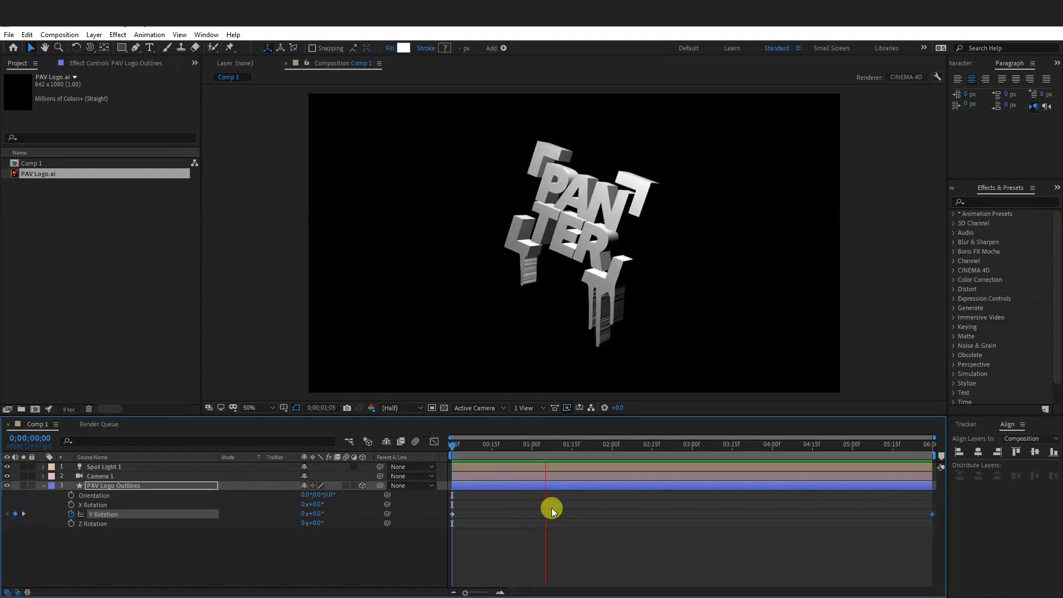